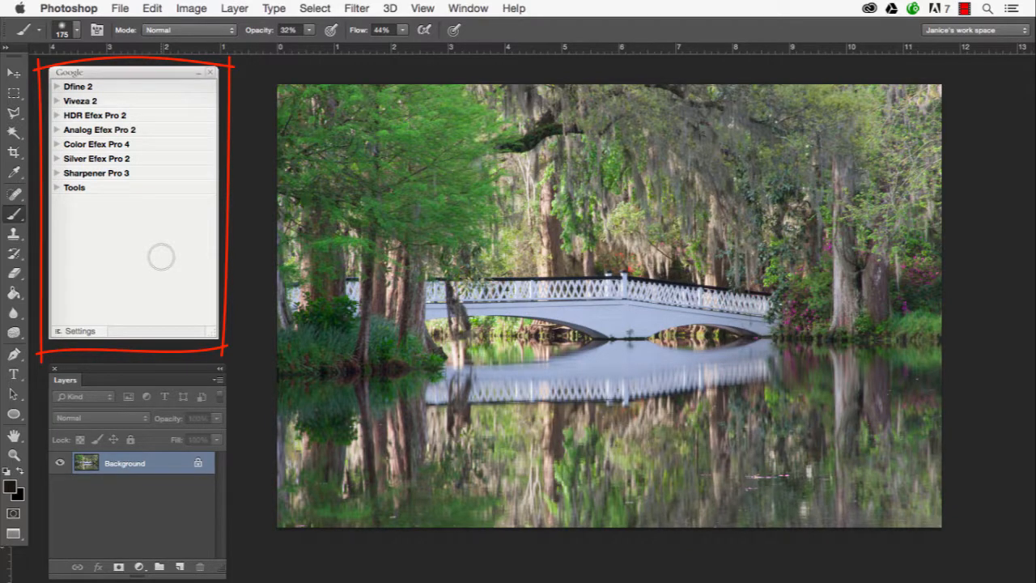
# Close the Google plug-in palette and reopen it through the Nik Collection Selective Tool automation
pyautogui.click(210, 72)
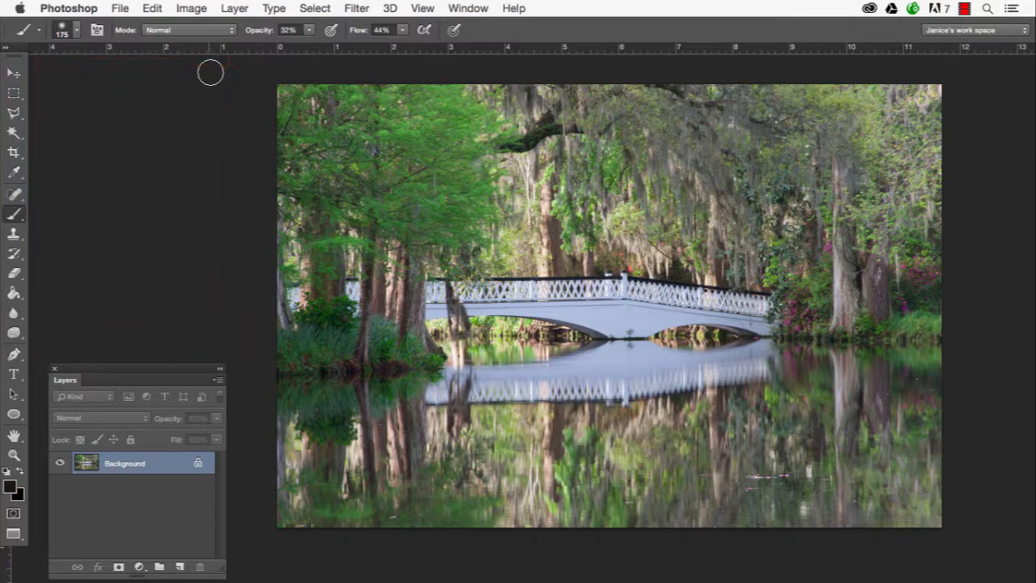
pyautogui.click(119, 8)
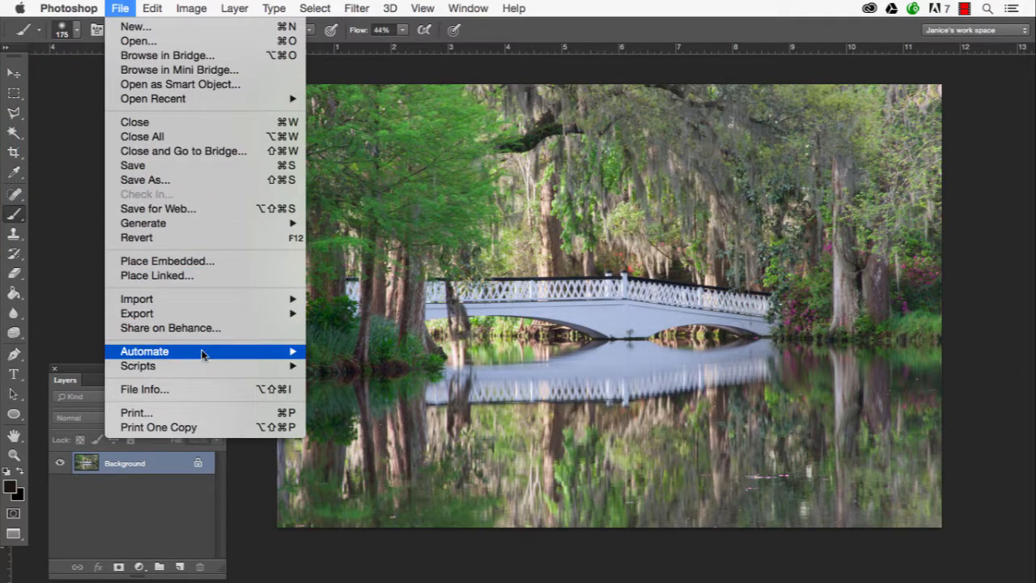
pyautogui.moveTo(217, 358)
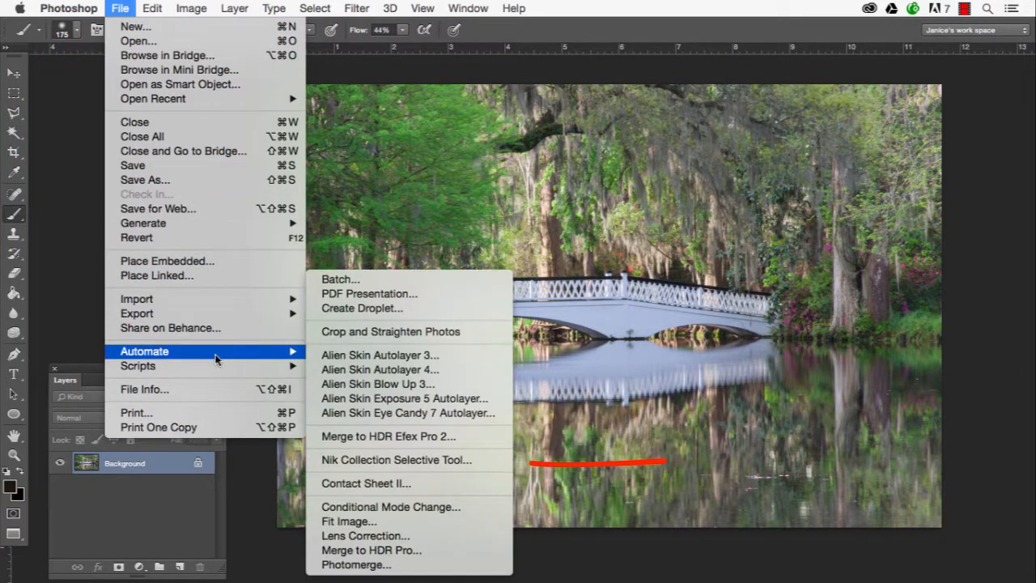
pyautogui.click(377, 460)
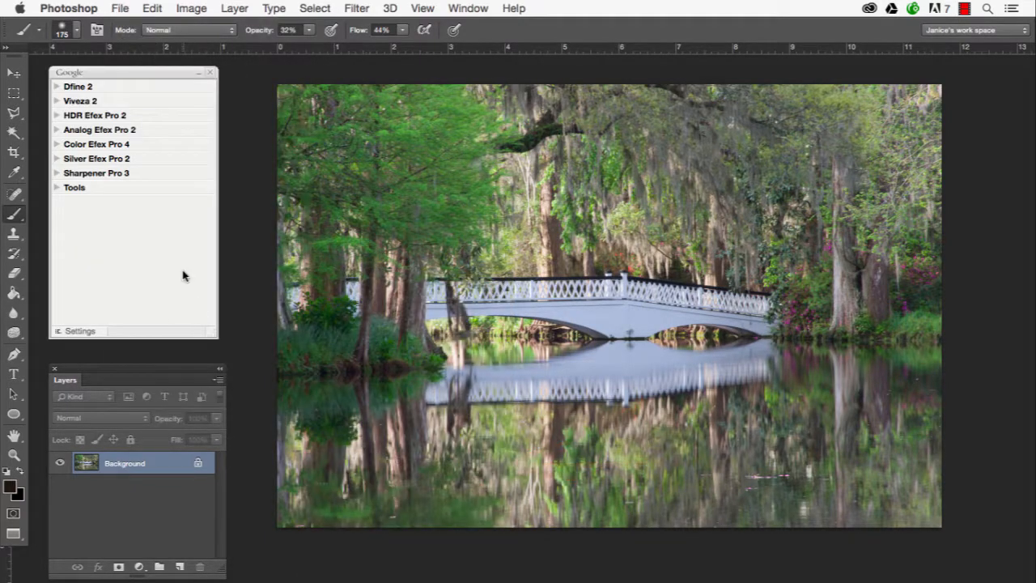
# Launch the Viveza 2 filter on the Background layer and switch its interface to full frame
pyautogui.click(68, 102)
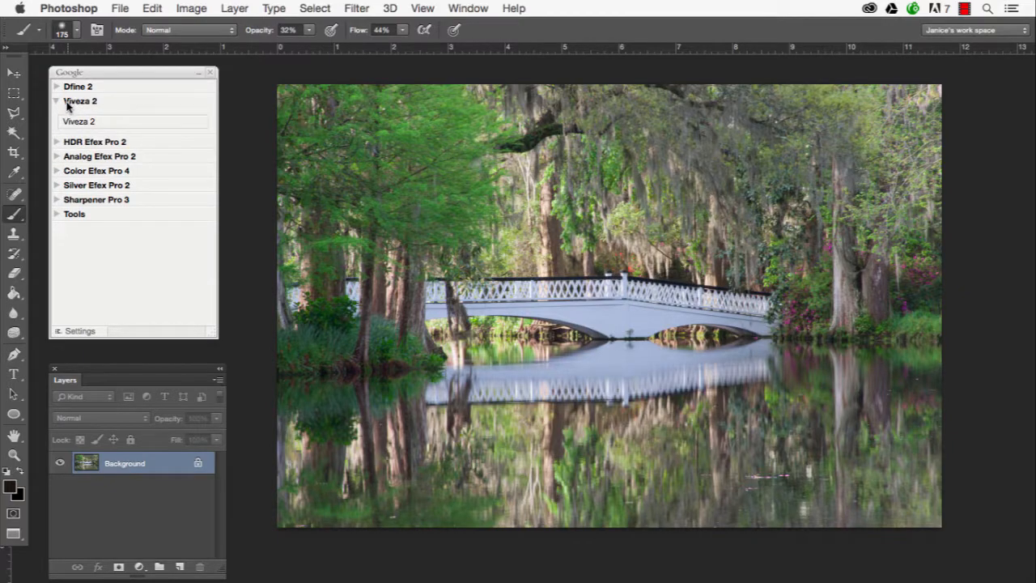
pyautogui.click(78, 123)
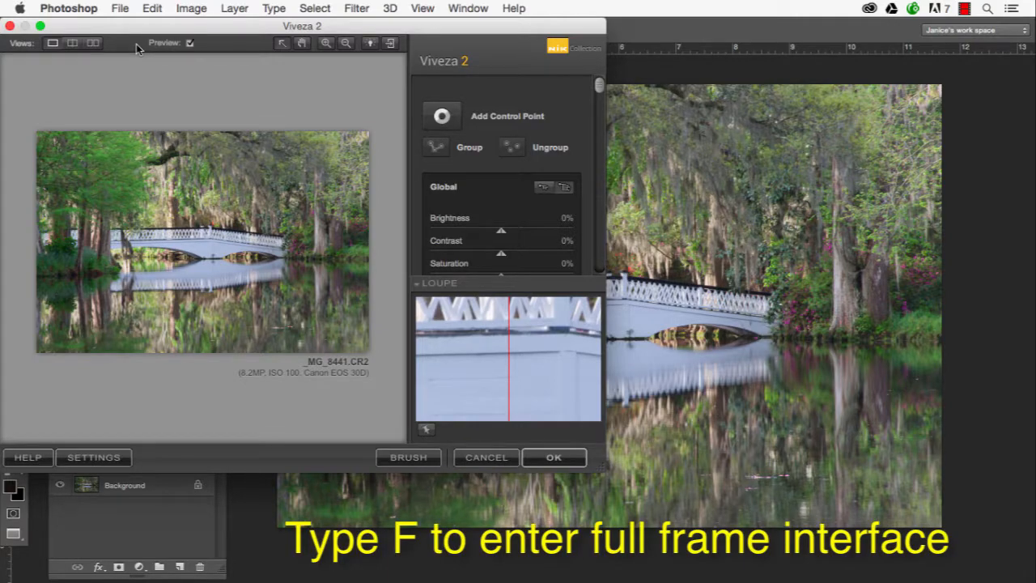
pyautogui.press('f')
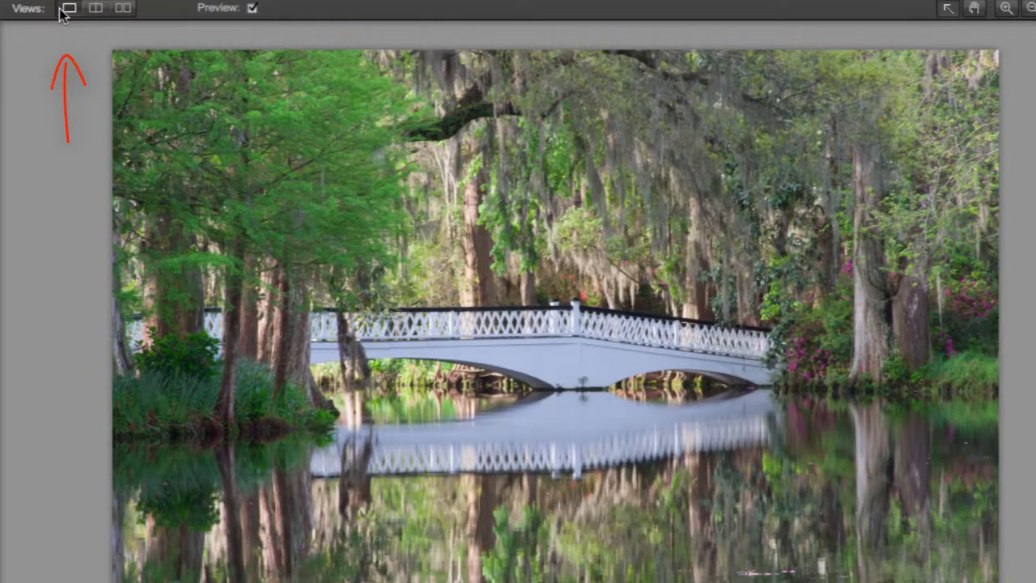
# Show the split preview, shift its dividing line, and turn the split from vertical to horizontal
pyautogui.click(95, 8)
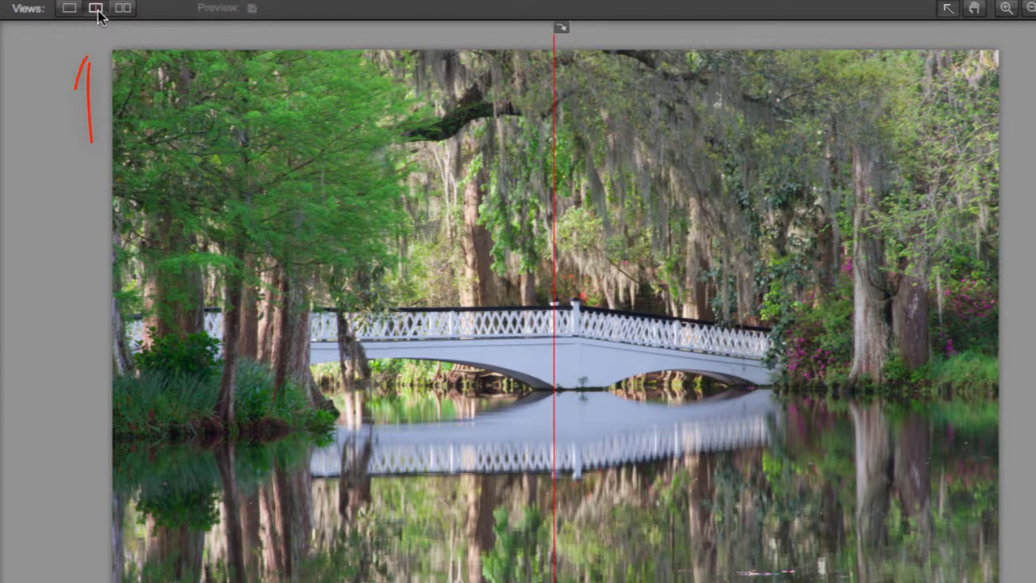
pyautogui.moveTo(554, 223)
pyautogui.mouseDown()
pyautogui.moveTo(984, 296)
pyautogui.moveTo(250, 324)
pyautogui.moveTo(820, 340)
pyautogui.moveTo(496, 347)
pyautogui.moveTo(528, 347)
pyautogui.mouseUp()
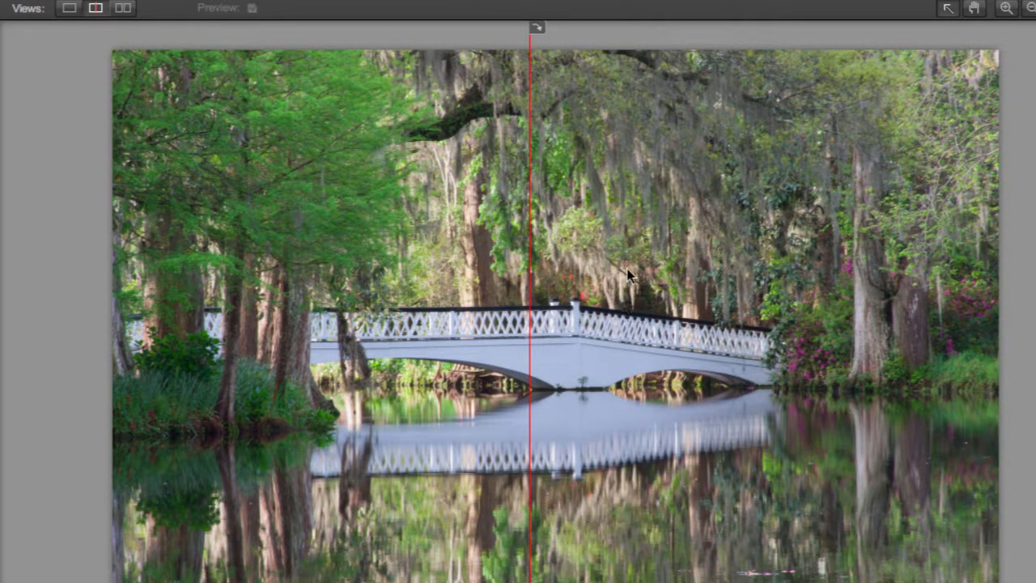
pyautogui.click(538, 37)
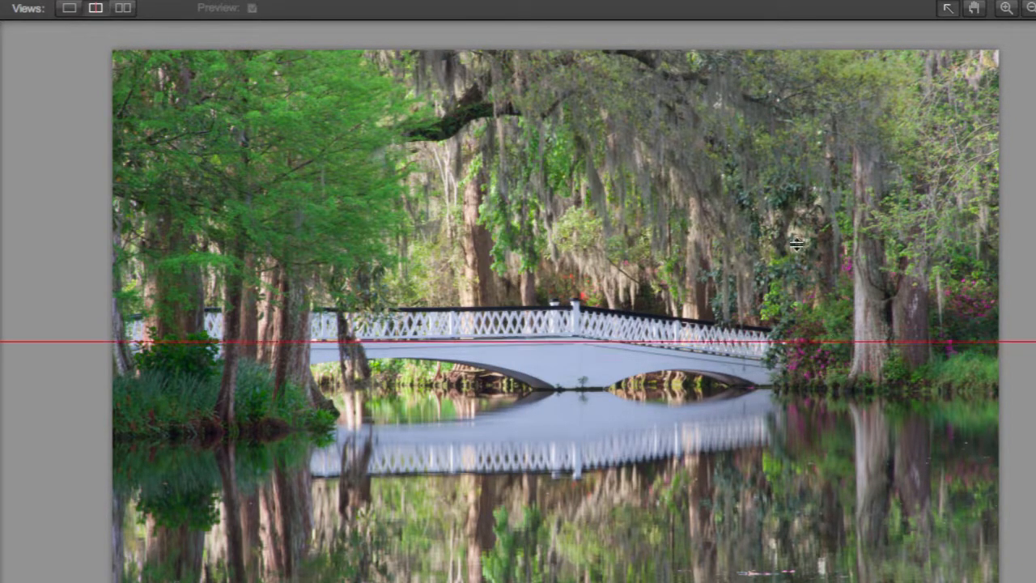
pyautogui.moveTo(832, 345)
pyautogui.mouseDown()
pyautogui.moveTo(767, 130)
pyautogui.moveTo(788, 394)
pyautogui.moveTo(795, 351)
pyautogui.mouseUp()
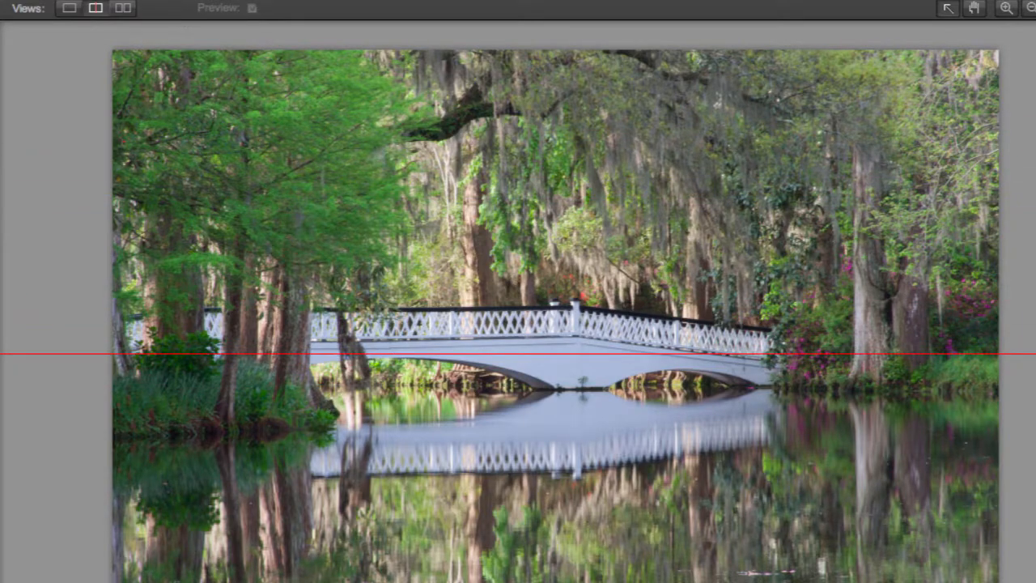
# View the side-by-side preview in both stacked and horizontal arrangements, then return to the single image view
pyautogui.click(123, 8)
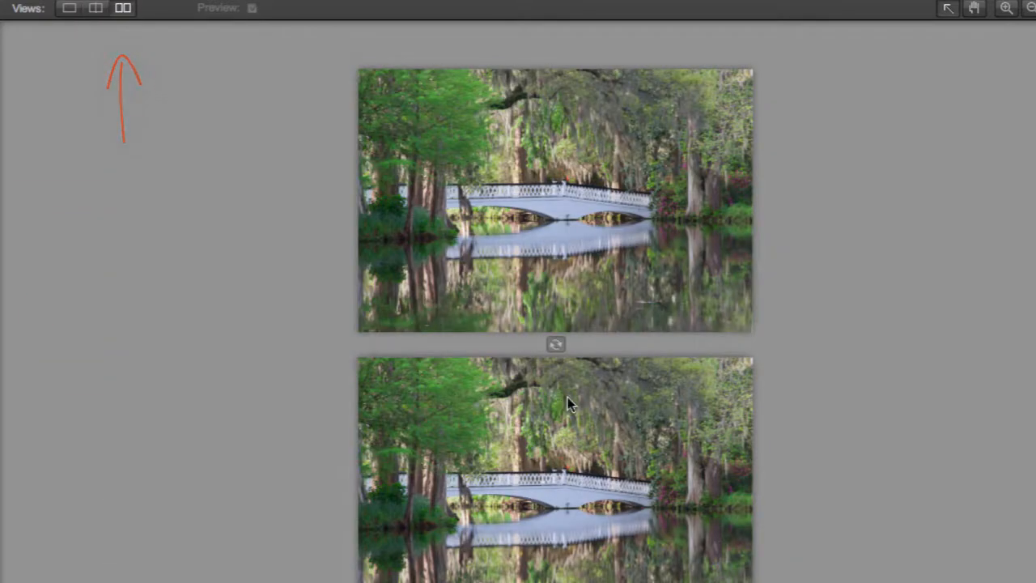
pyautogui.click(555, 344)
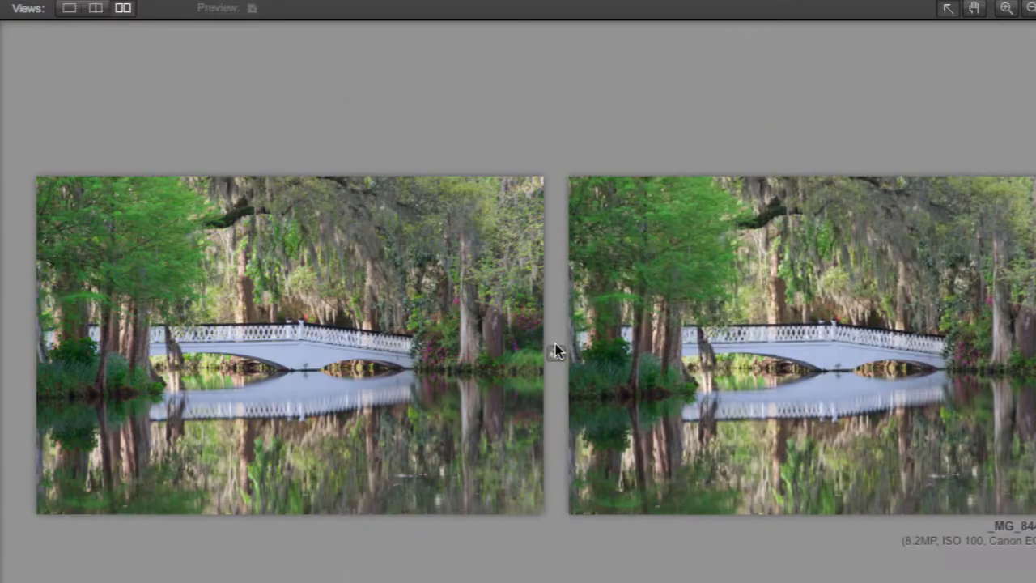
pyautogui.click(69, 8)
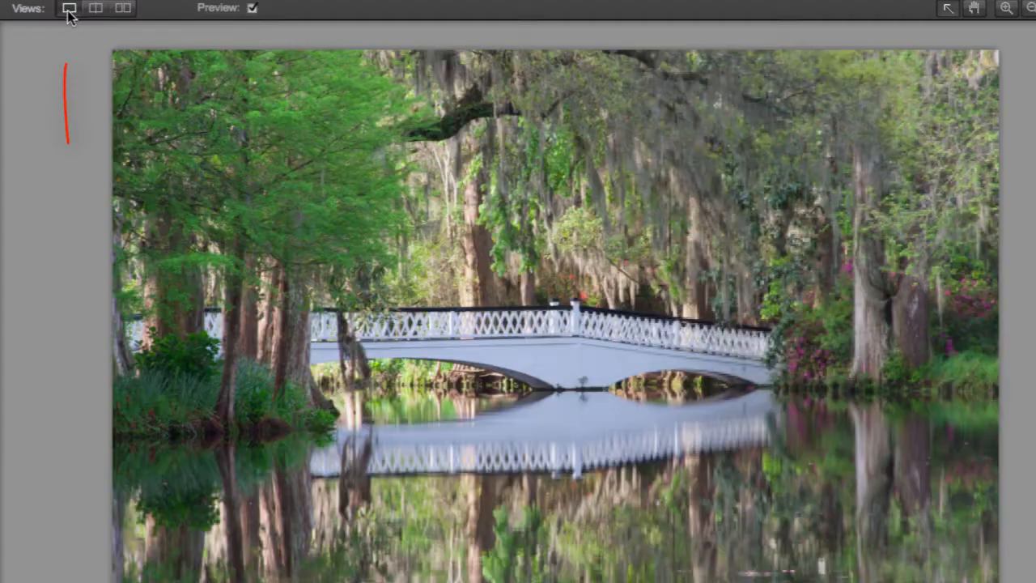
# Toggle the effect preview off and back on
pyautogui.click(252, 8)
pyautogui.click(253, 8)
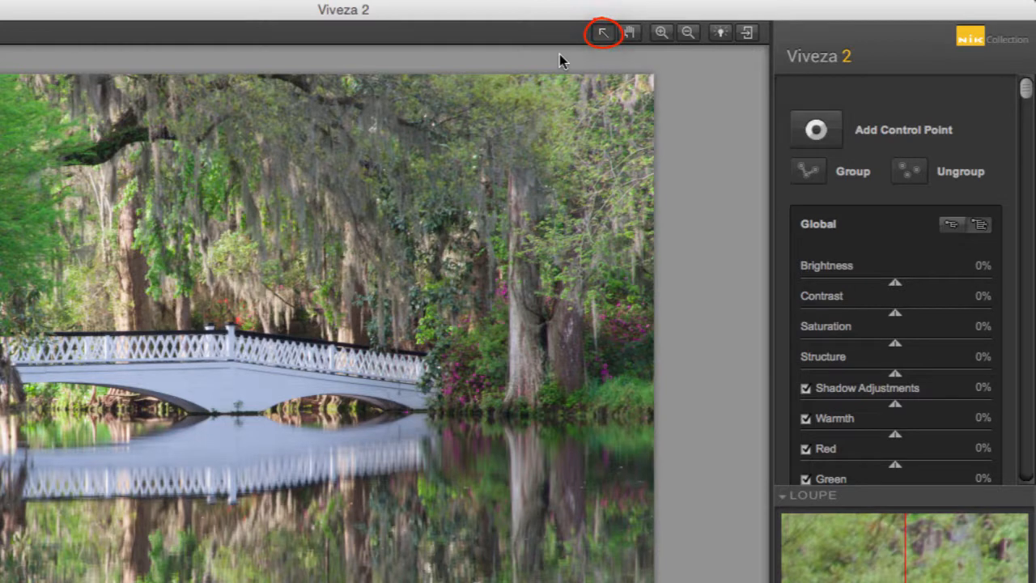
# Zoom in on the bridge to 50%, pan across it, and fit the whole image in view again
pyautogui.click(661, 32)
pyautogui.moveTo(199, 289); pyautogui.dragTo(432, 462)
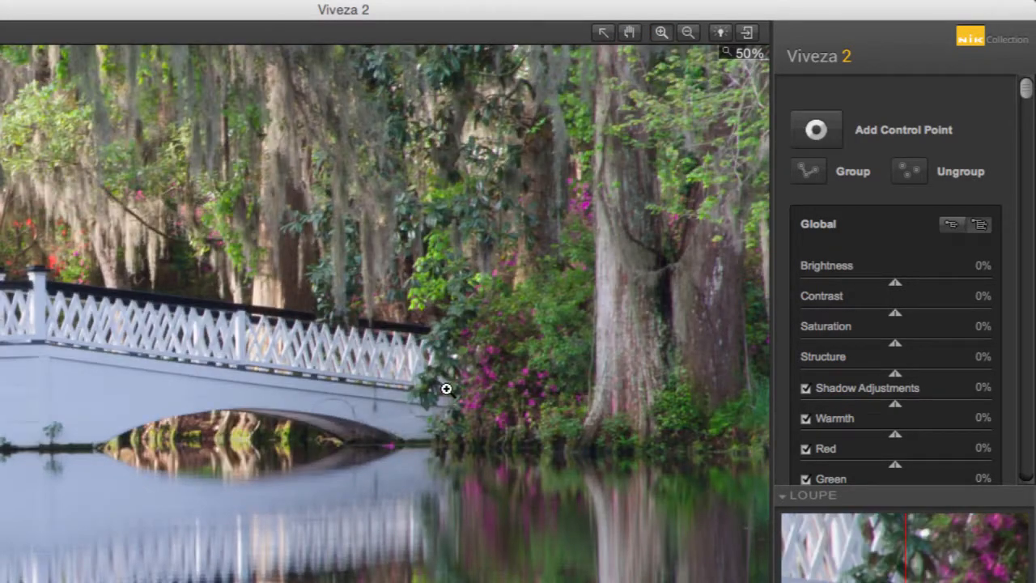
pyautogui.moveTo(296, 381); pyautogui.dragTo(440, 428)
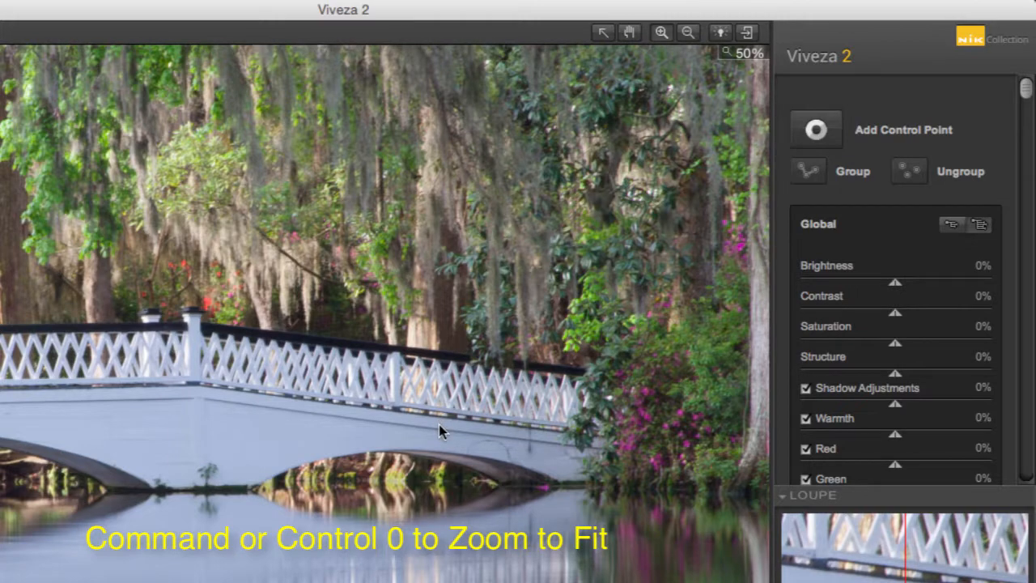
pyautogui.press('super+0')
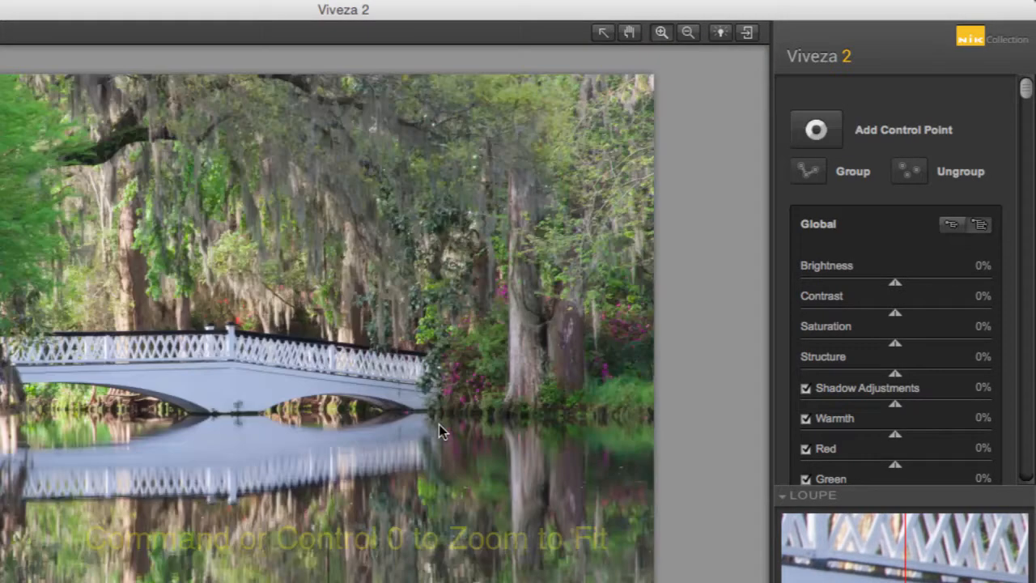
# Magnify the bridge and azalea area to 50% with the Zoom tool, then zoom back out to the full image
pyautogui.click(662, 34)
pyautogui.moveTo(215, 289); pyautogui.dragTo(418, 453)
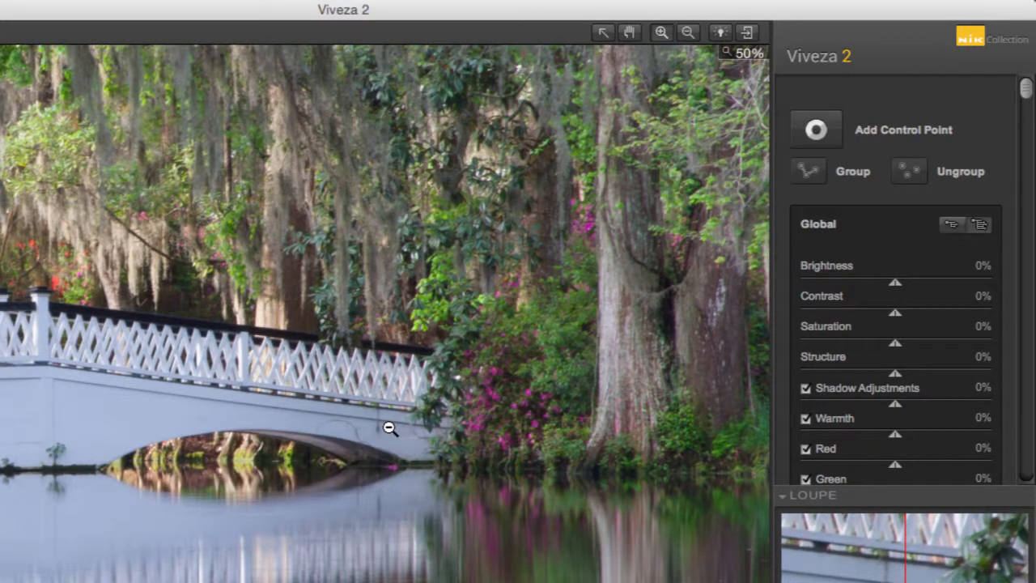
pyautogui.click(389, 427)
pyautogui.click(389, 427)
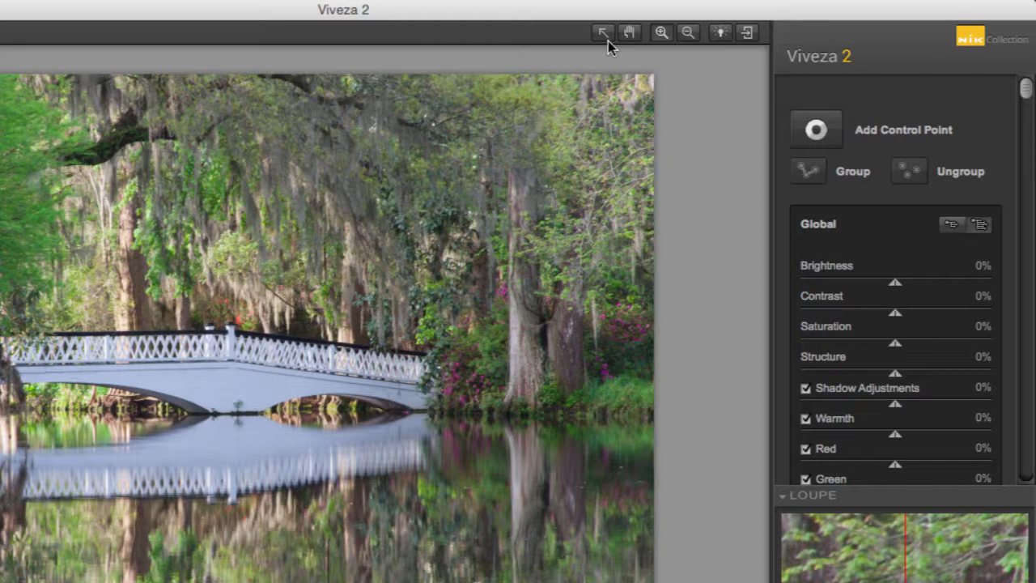
# Cycle the preview background through dark gray and light gray, returning to medium gray
pyautogui.click(719, 34)
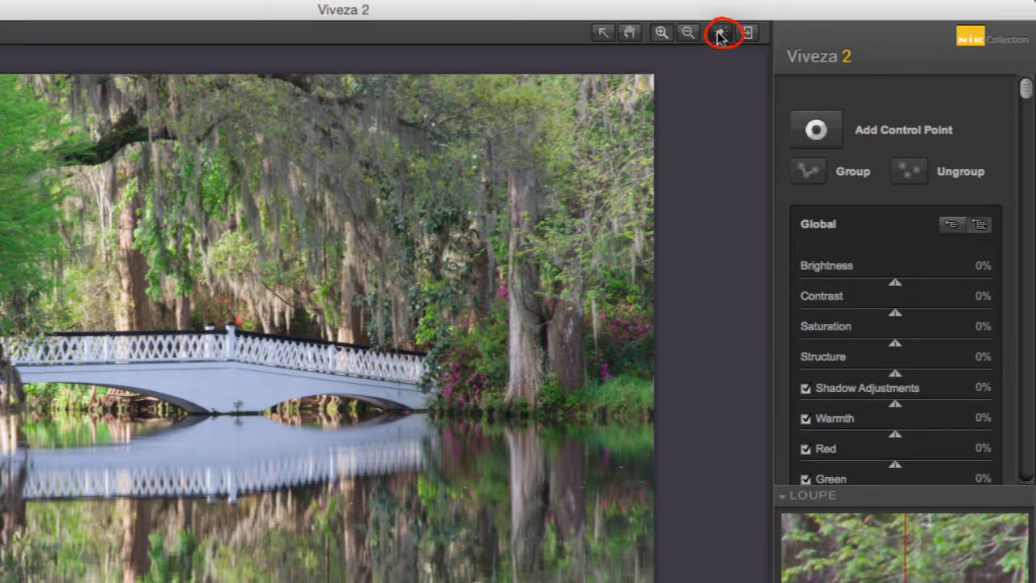
pyautogui.click(719, 35)
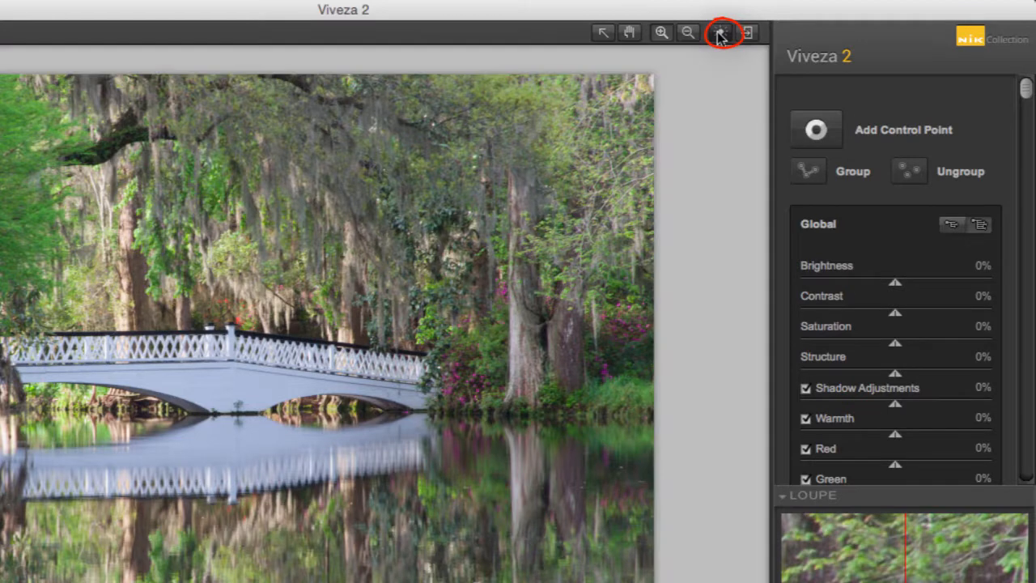
pyautogui.click(719, 36)
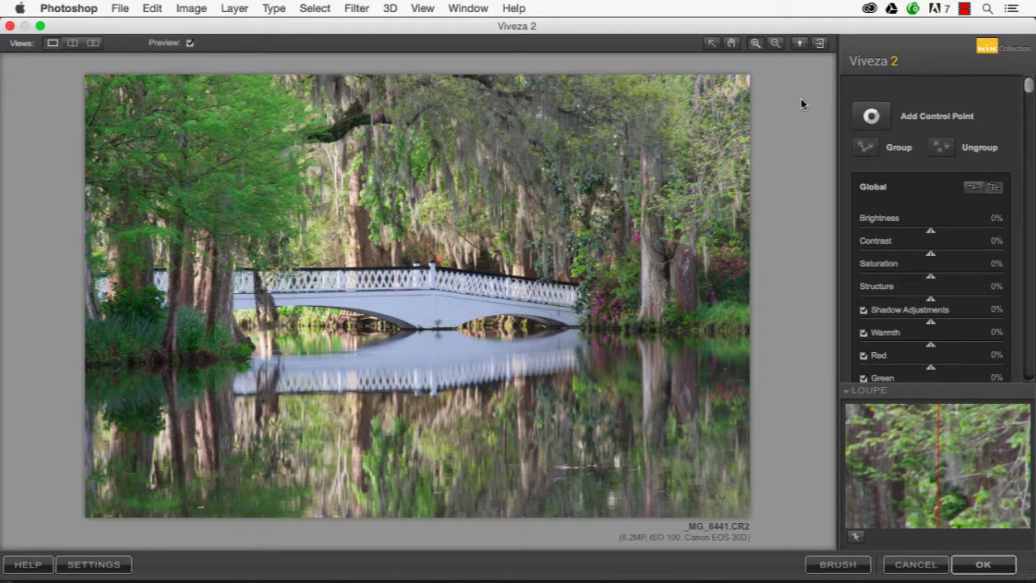
# In the Viveza 2 settings, choose Zoom to fit as the default zoom and check the Default Preview Mode options
pyautogui.click(90, 565)
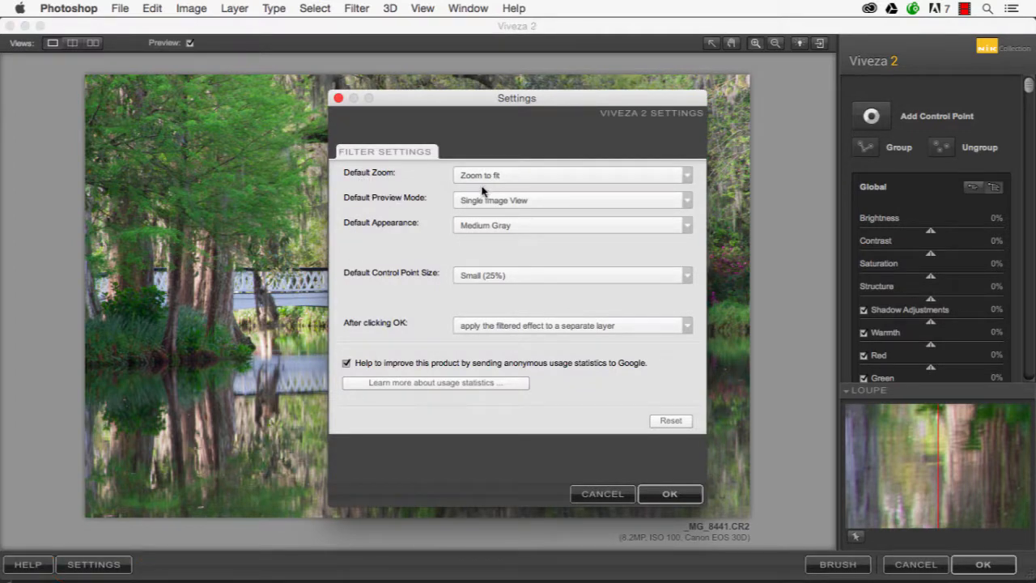
pyautogui.click(687, 175)
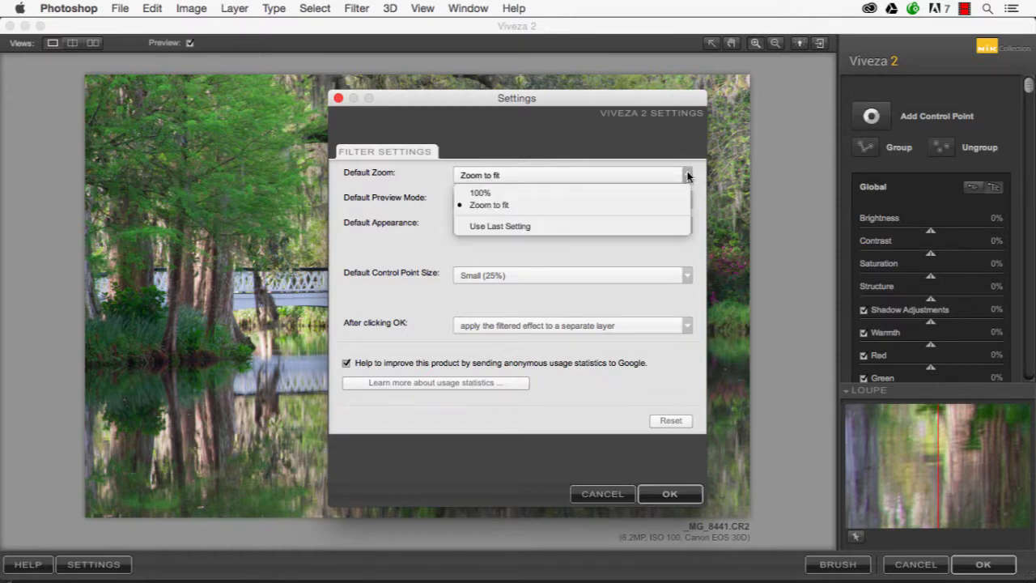
pyautogui.click(633, 205)
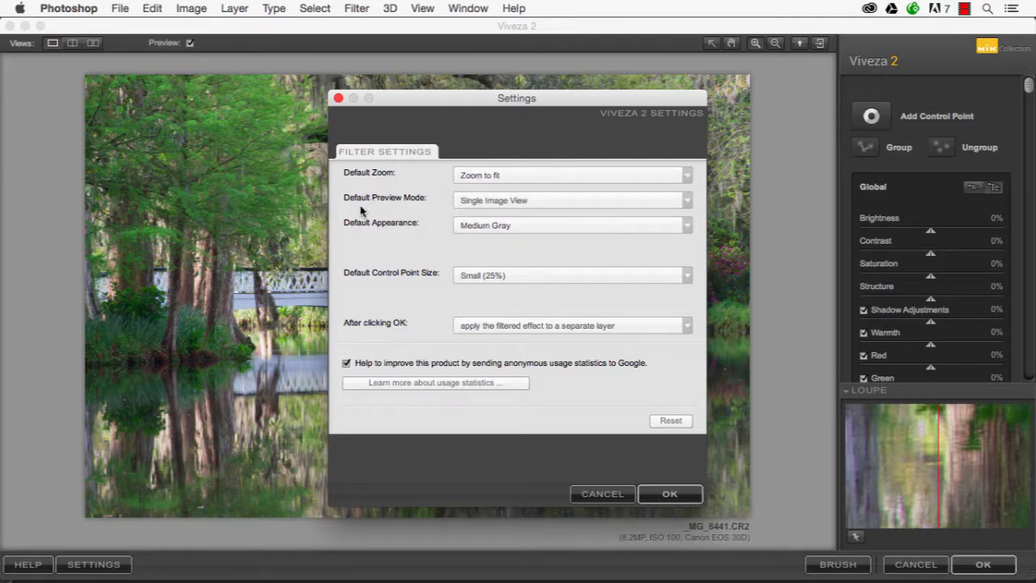
pyautogui.click(686, 202)
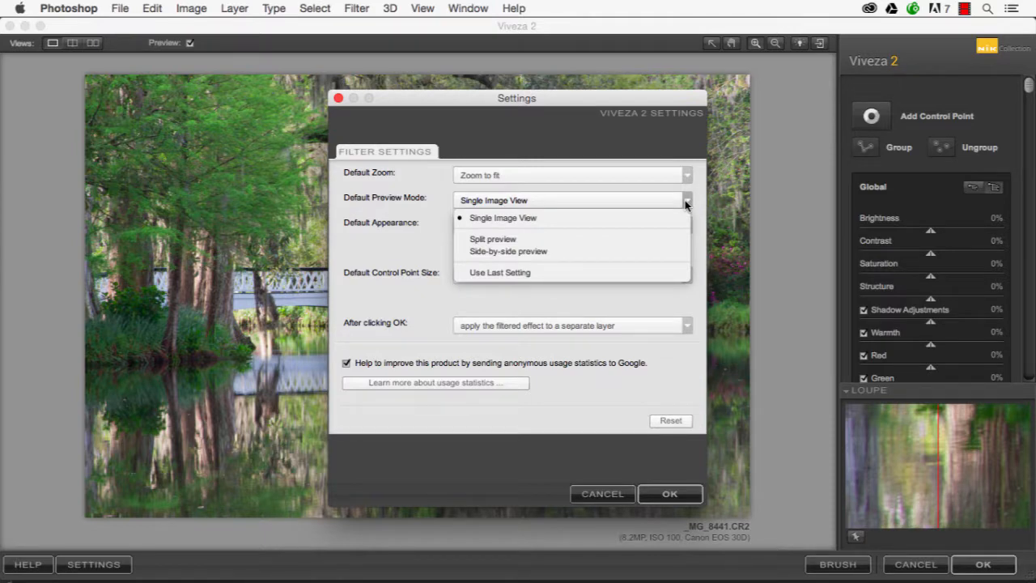
pyautogui.click(685, 202)
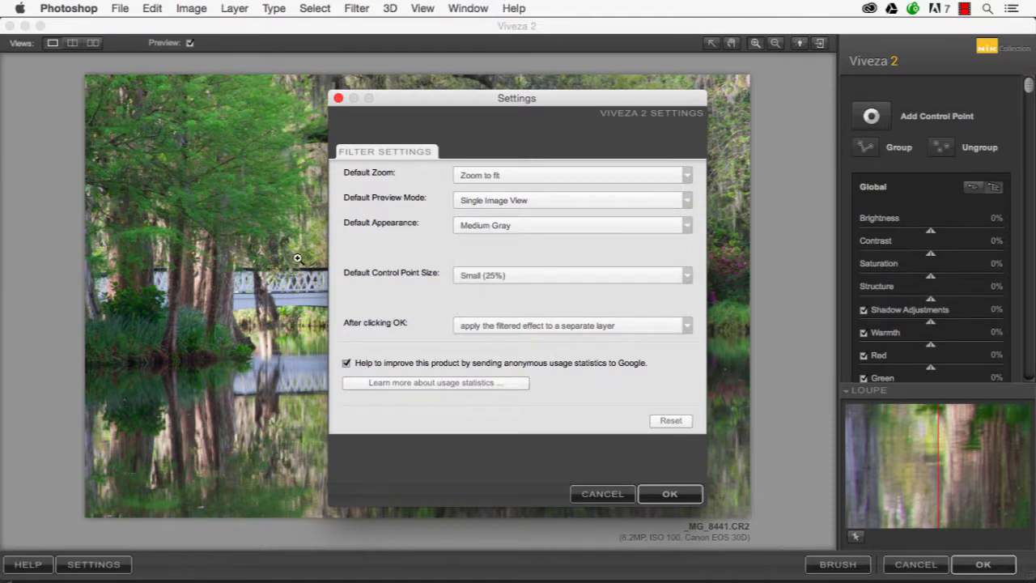
# Review the choices for Default Appearance and for how the filtered effect is applied after clicking OK
pyautogui.click(685, 225)
pyautogui.click(631, 230)
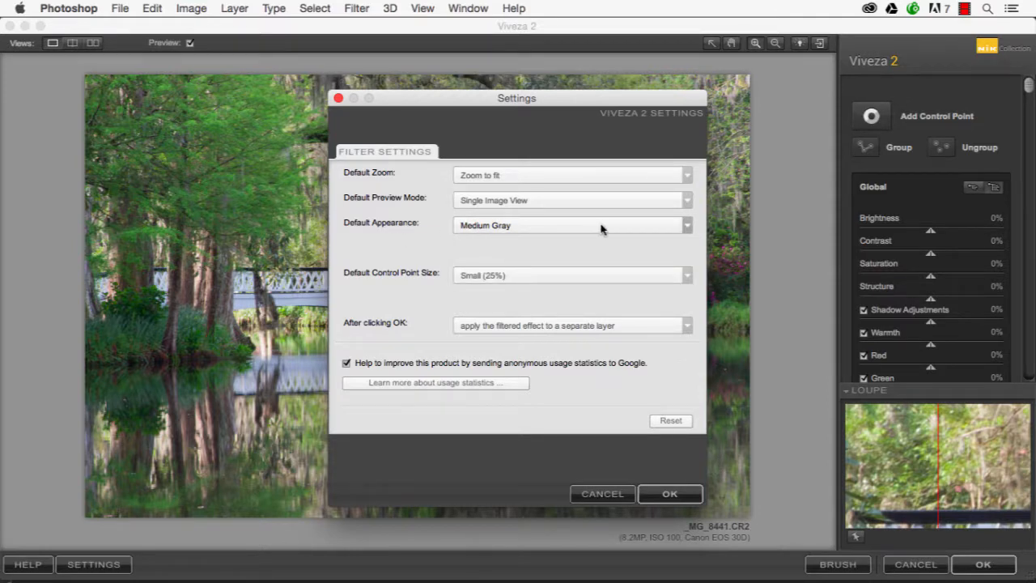
pyautogui.click(684, 226)
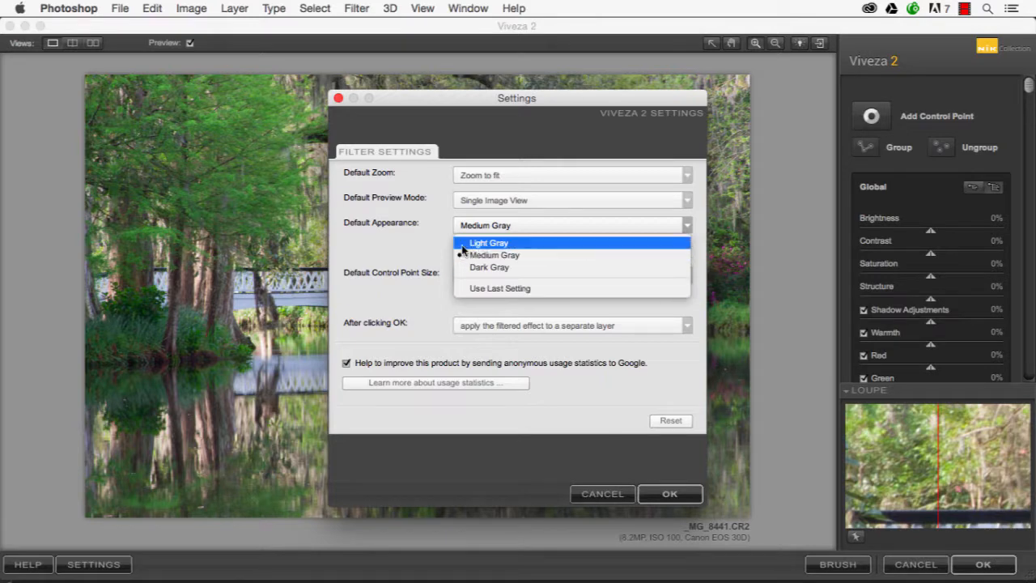
pyautogui.click(392, 256)
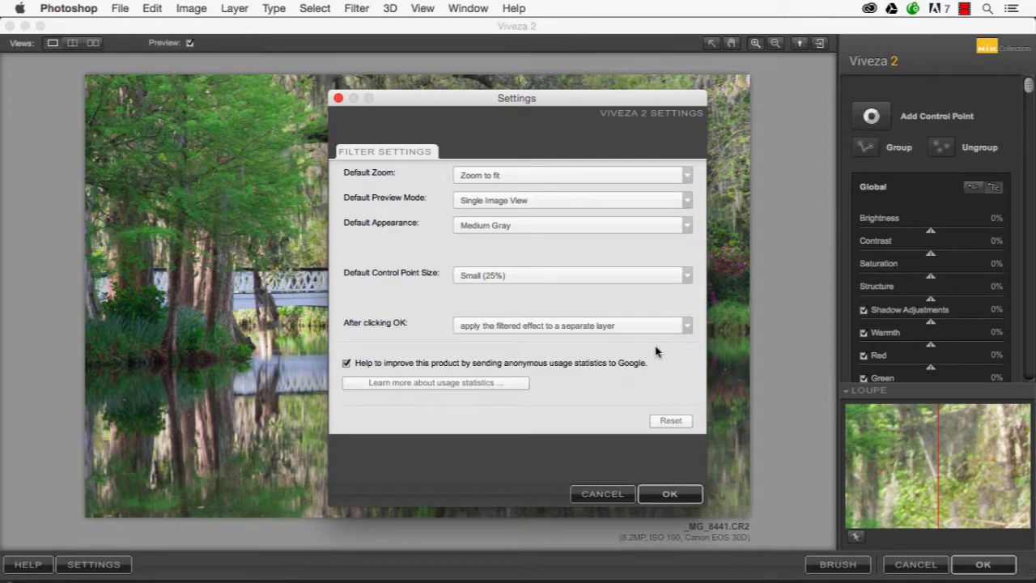
pyautogui.click(686, 326)
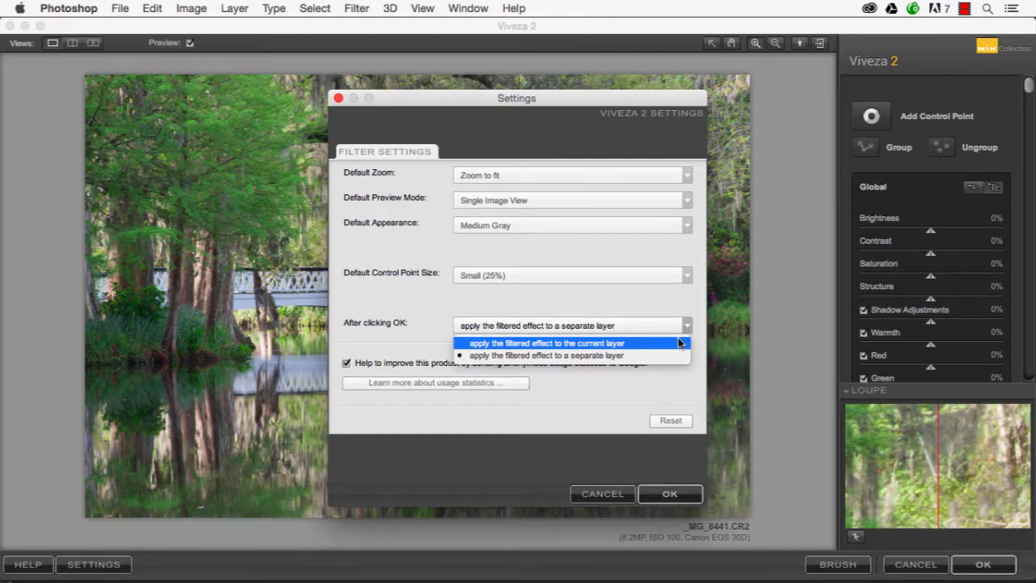
pyautogui.click(660, 301)
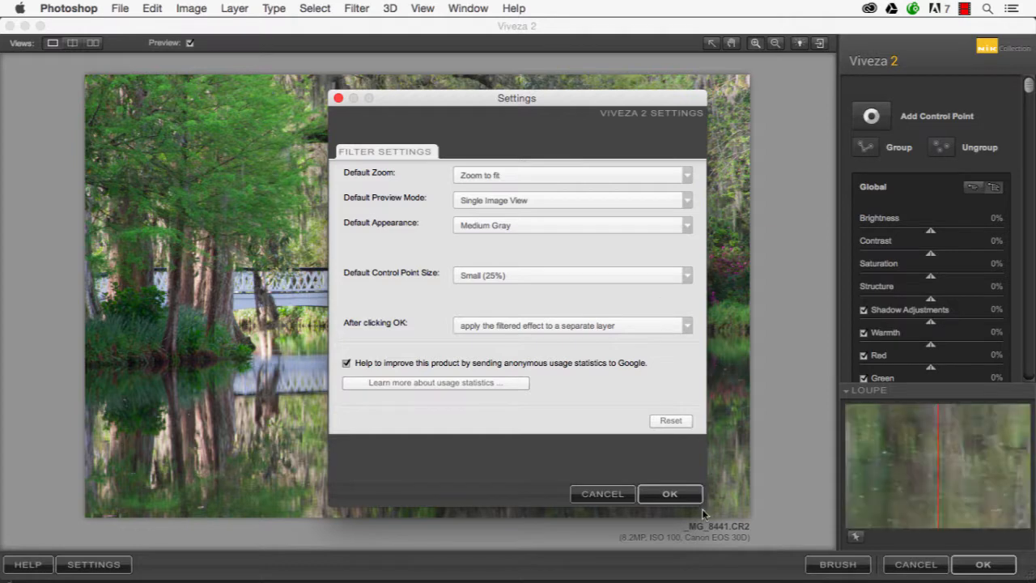
# Accept the Viveza 2 settings and collapse the Loupe to make room for the adjustment sliders
pyautogui.click(678, 495)
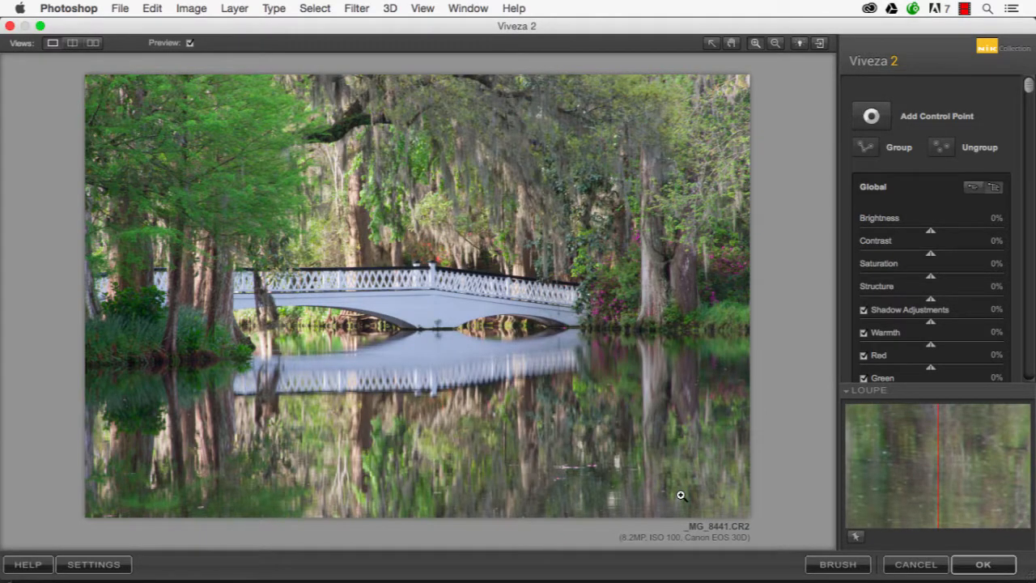
pyautogui.click(848, 394)
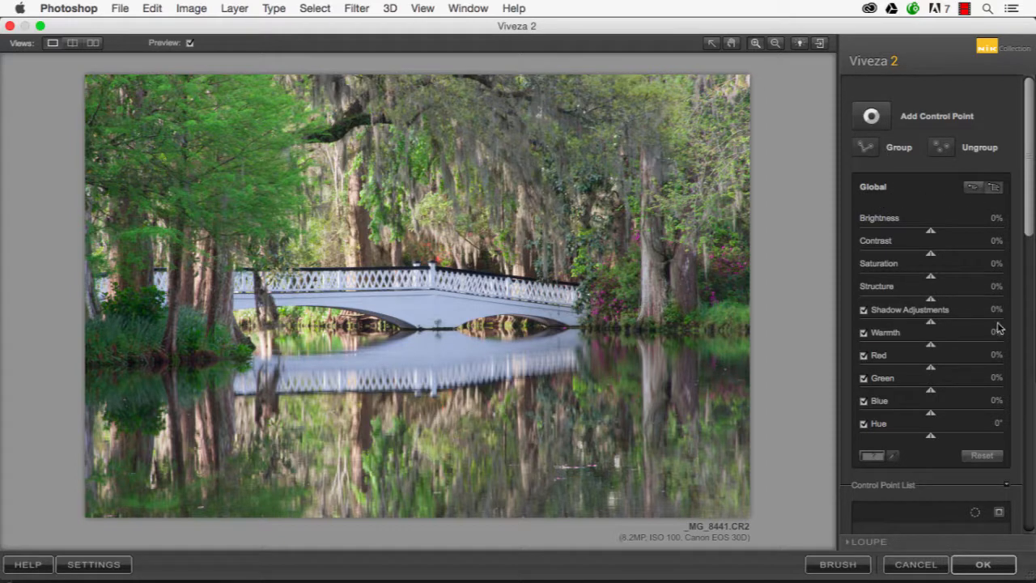
# Toggle the Global adjustments between the four basic sliders and the full slider set, ending with all sliders shown
pyautogui.click(974, 187)
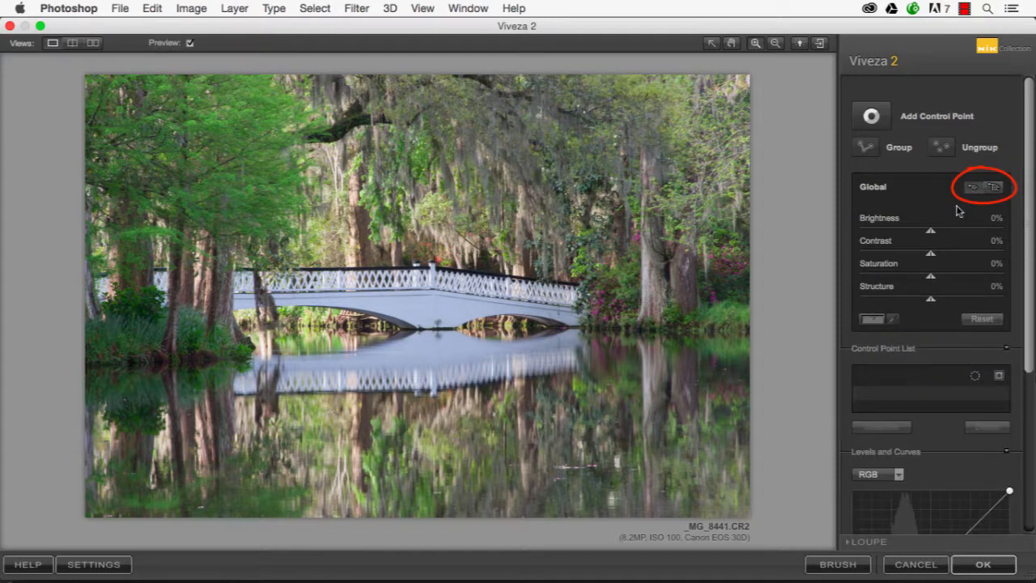
pyautogui.click(993, 190)
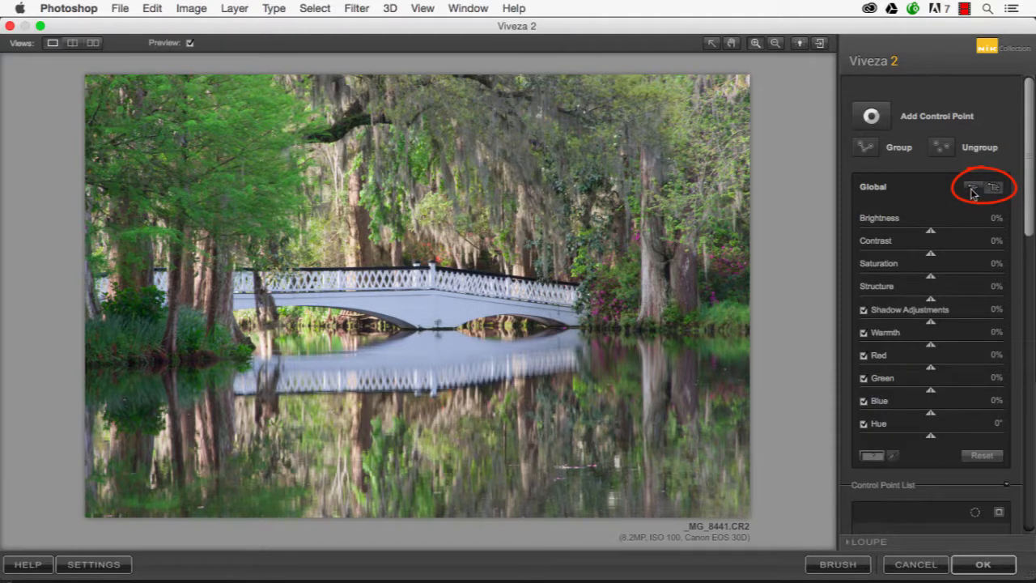
pyautogui.click(972, 188)
pyautogui.click(993, 188)
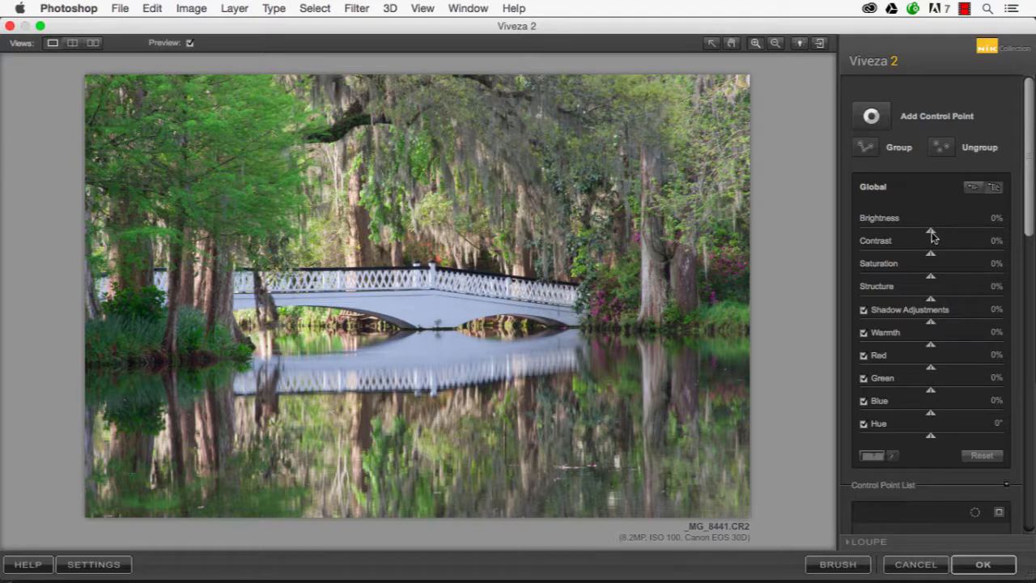
# Add a control point on the green tree at the photo's left, with its size at 100% and Brightness at -41%
pyautogui.moveTo(930, 232)
pyautogui.mouseDown()
pyautogui.moveTo(903, 237)
pyautogui.moveTo(932, 235)
pyautogui.mouseUp()
pyautogui.click(871, 116)
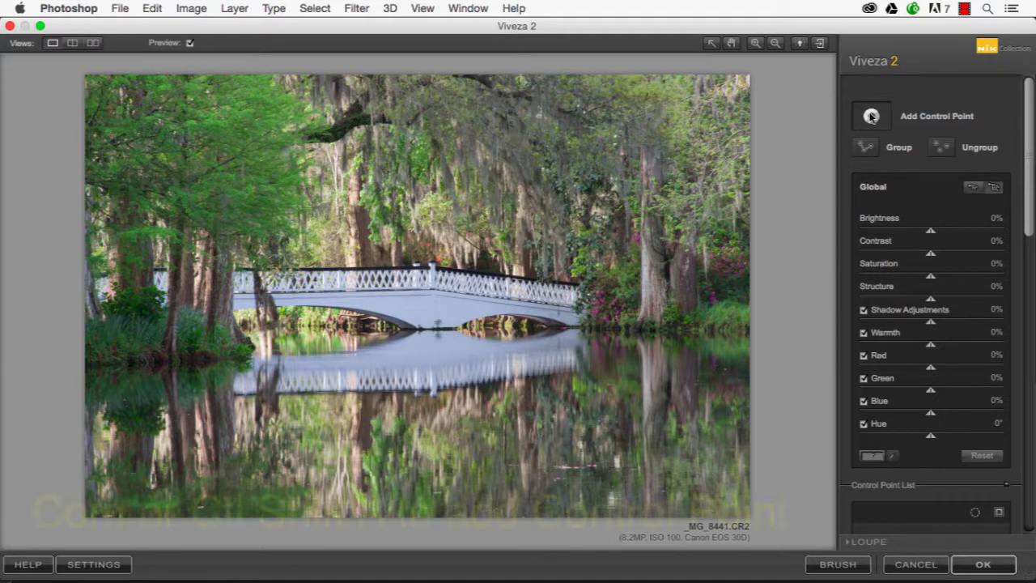
pyautogui.click(216, 183)
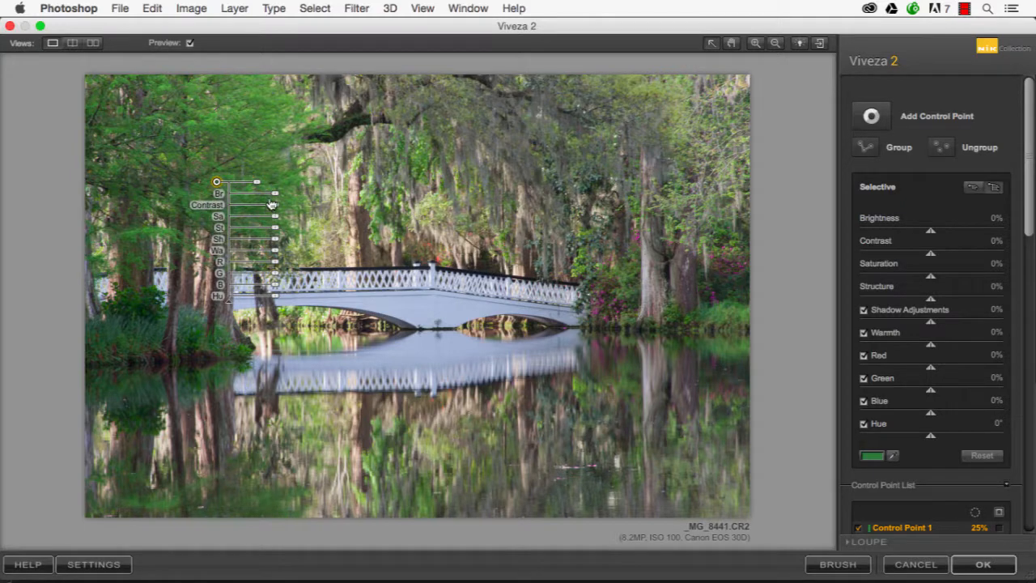
pyautogui.moveTo(275, 197); pyautogui.dragTo(345, 196)
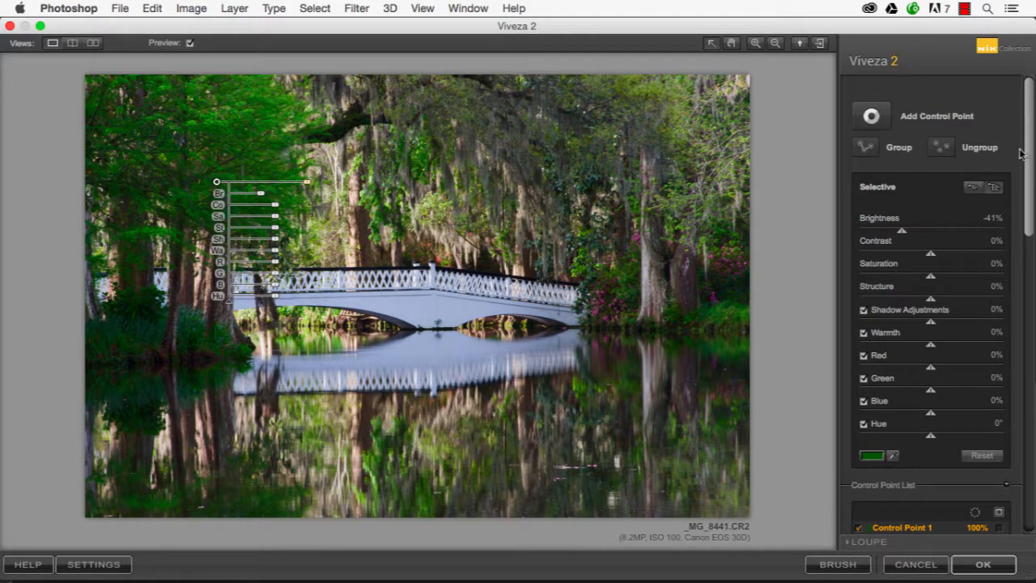
# Collapse and reopen the Control Point List, and temporarily show the selection mask of Control Point 1
pyautogui.moveTo(1030, 131); pyautogui.dragTo(1030, 332)
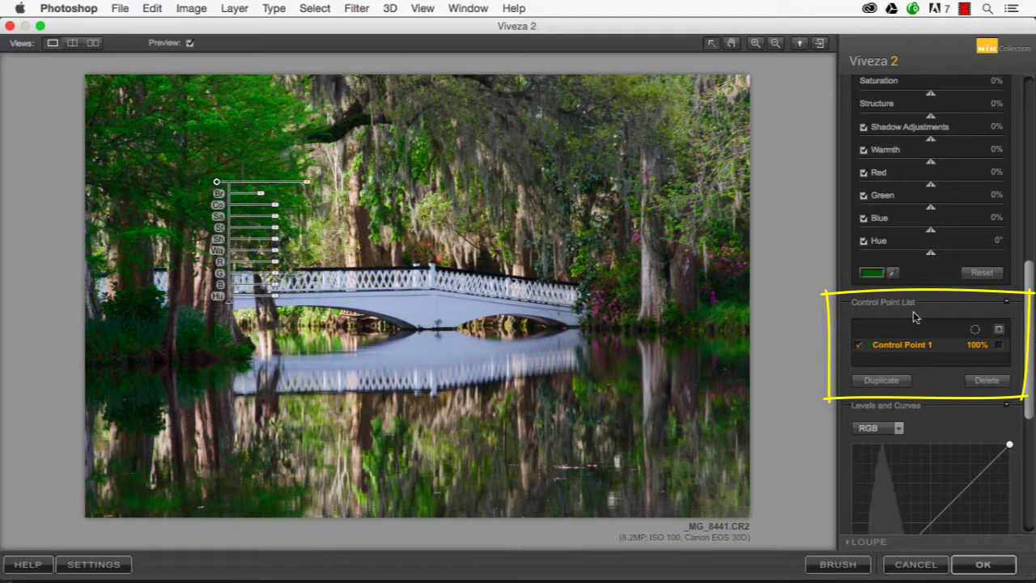
pyautogui.click(1007, 303)
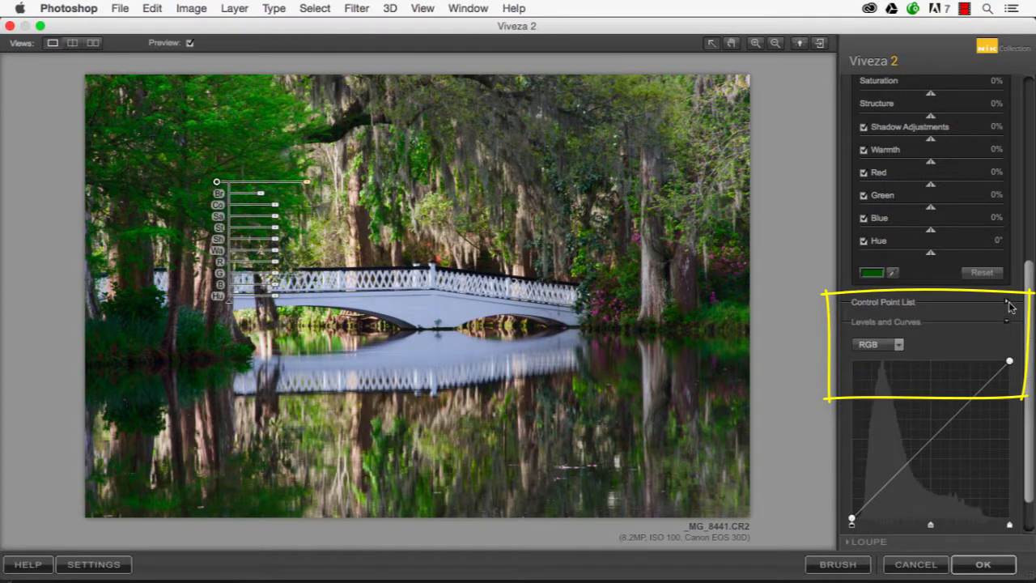
pyautogui.click(1008, 303)
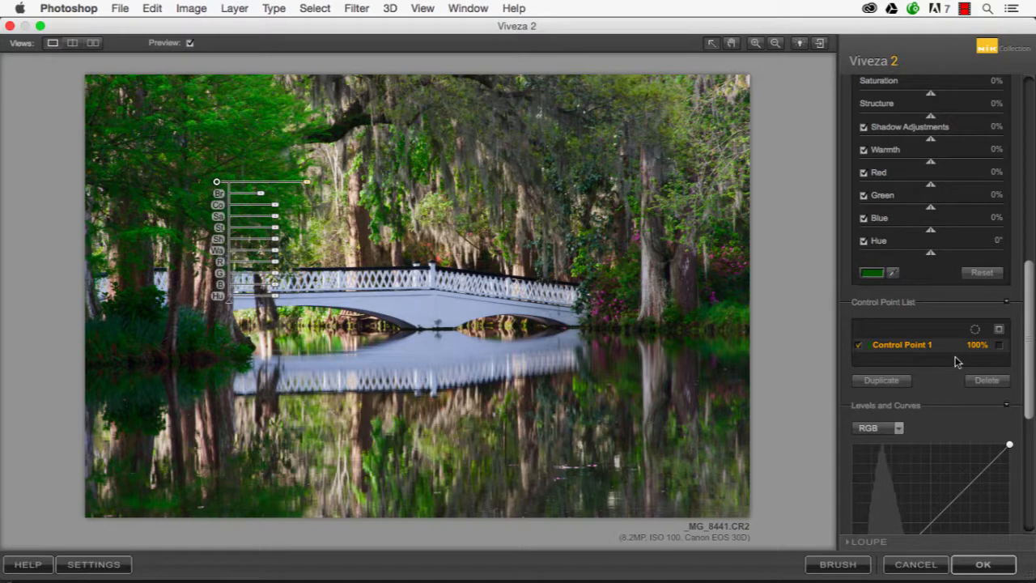
pyautogui.click(1000, 346)
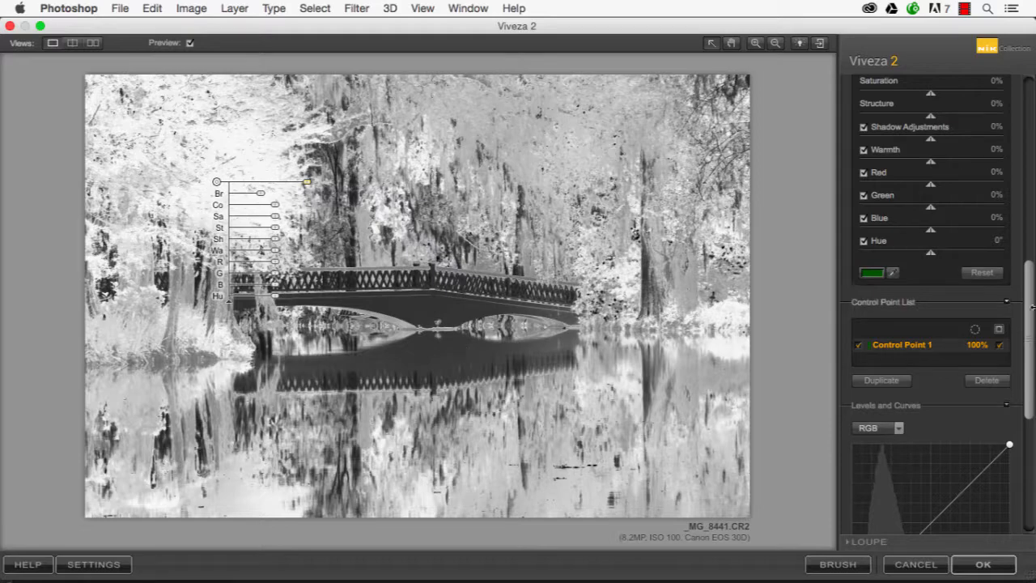
pyautogui.click(1001, 348)
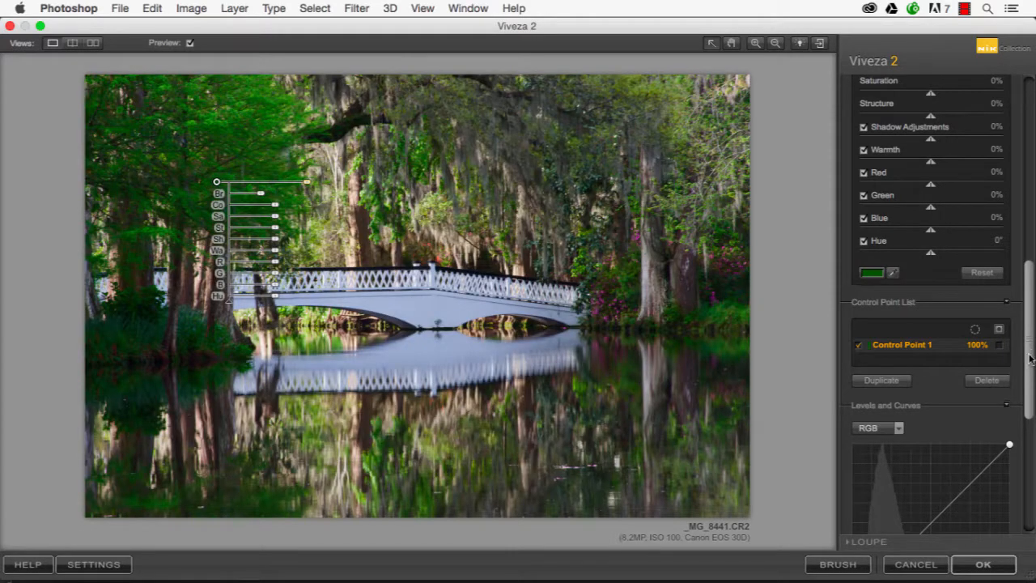
# Add a second control point on the white side of the bridge and set its size to 57%
pyautogui.moveTo(1029, 356); pyautogui.dragTo(1010, 141)
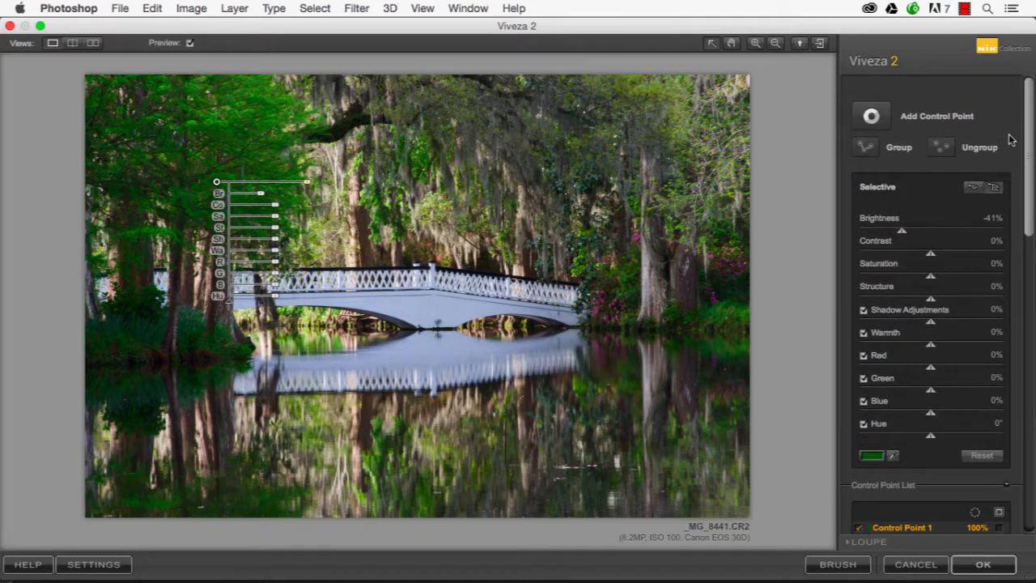
pyautogui.click(870, 118)
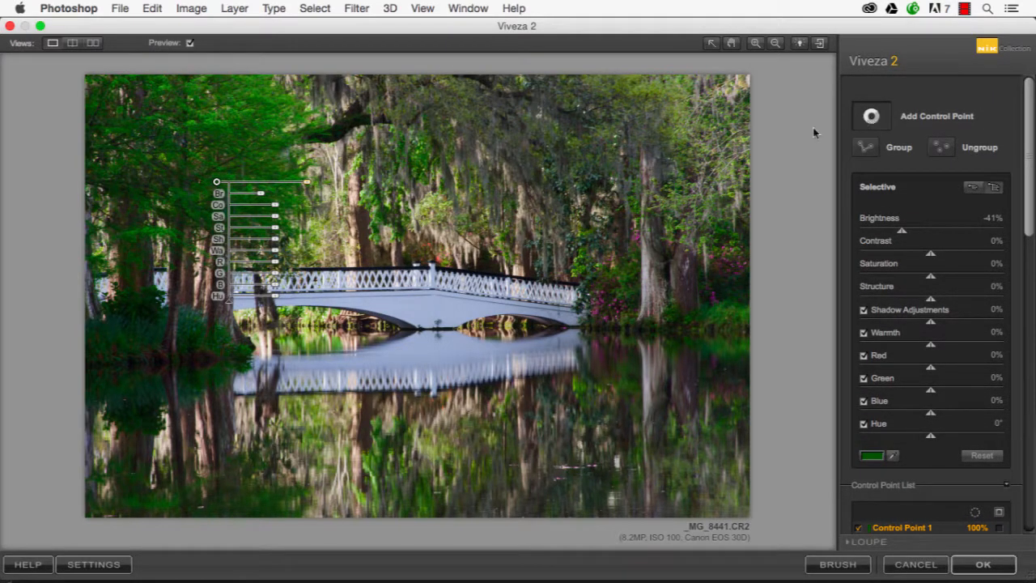
pyautogui.click(441, 305)
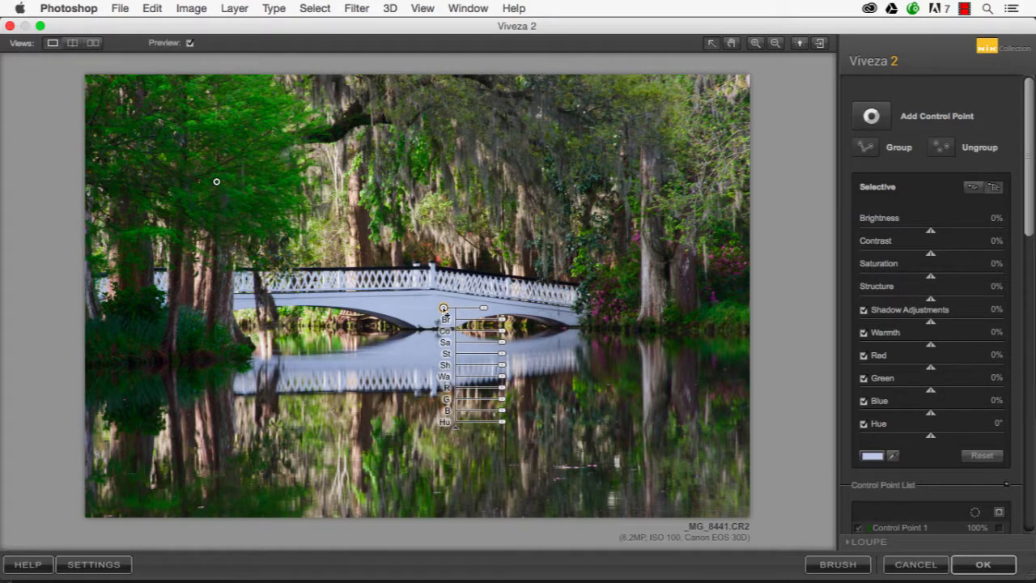
pyautogui.moveTo(444, 313)
pyautogui.moveTo(482, 308); pyautogui.dragTo(504, 309)
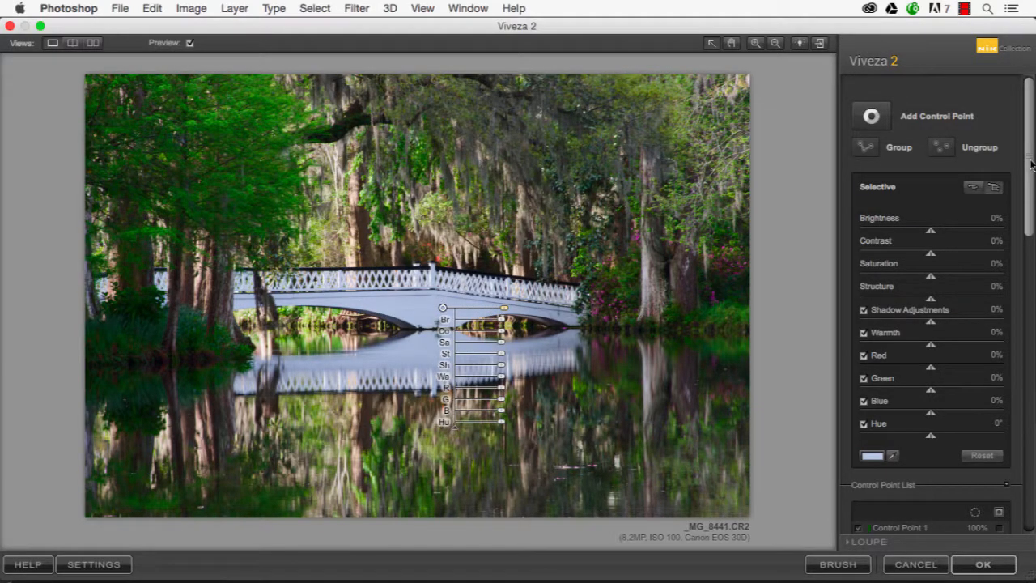
# Compare the selection masks of Control Point 1 and Control Point 2, hiding each one after viewing it
pyautogui.moveTo(1031, 164); pyautogui.dragTo(1031, 368)
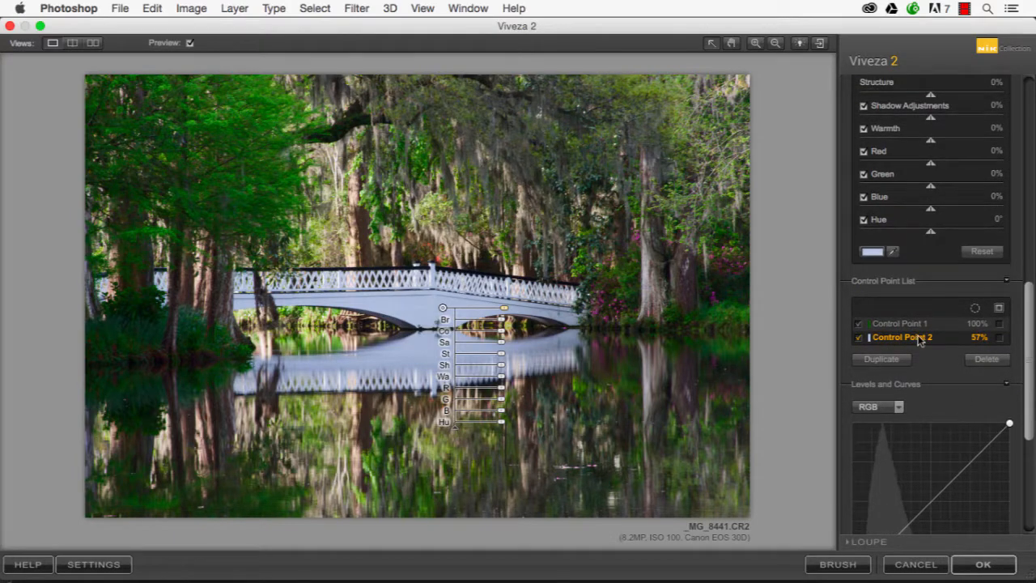
pyautogui.click(999, 324)
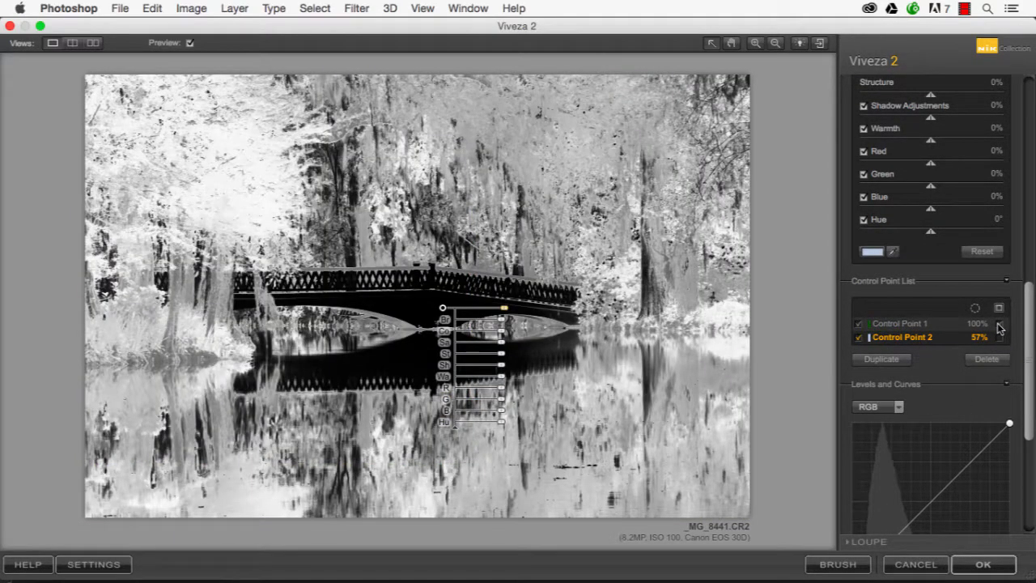
pyautogui.click(999, 325)
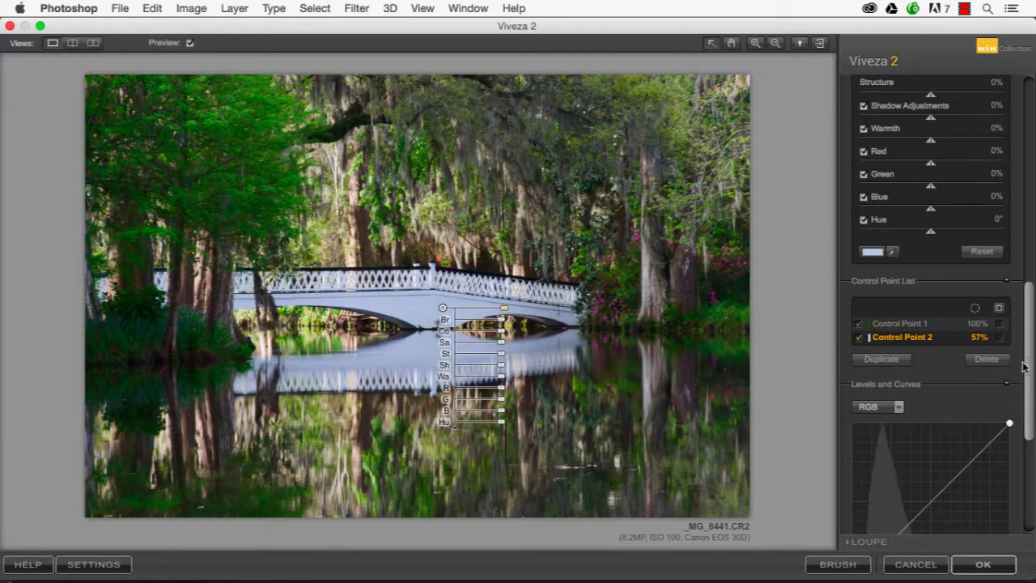
pyautogui.click(1000, 338)
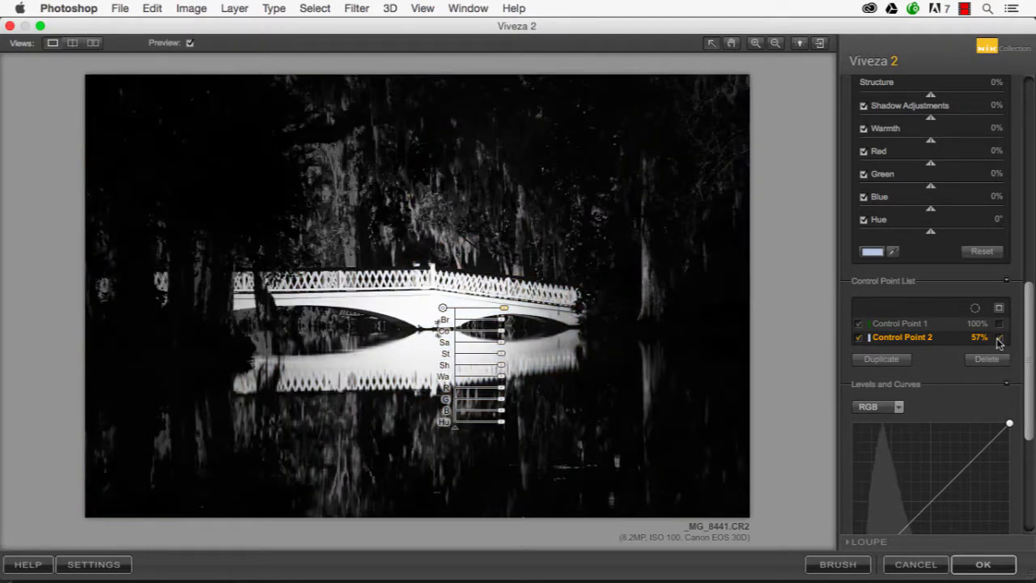
pyautogui.click(1000, 338)
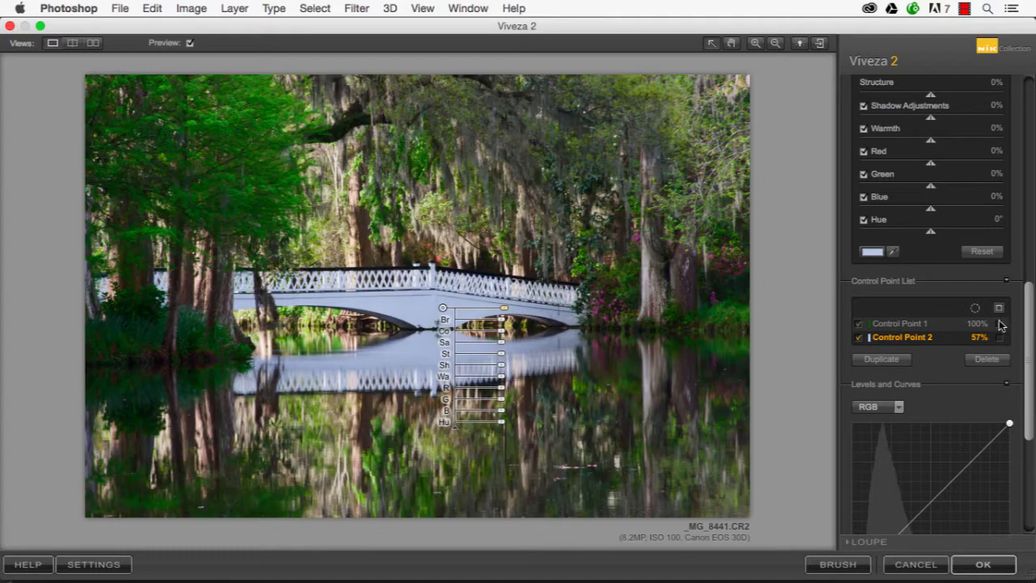
pyautogui.click(1000, 324)
pyautogui.click(1001, 325)
# Set the bridge control point's Brightness to 7% and Saturation to -41%
pyautogui.moveTo(1027, 337); pyautogui.dragTo(1024, 137)
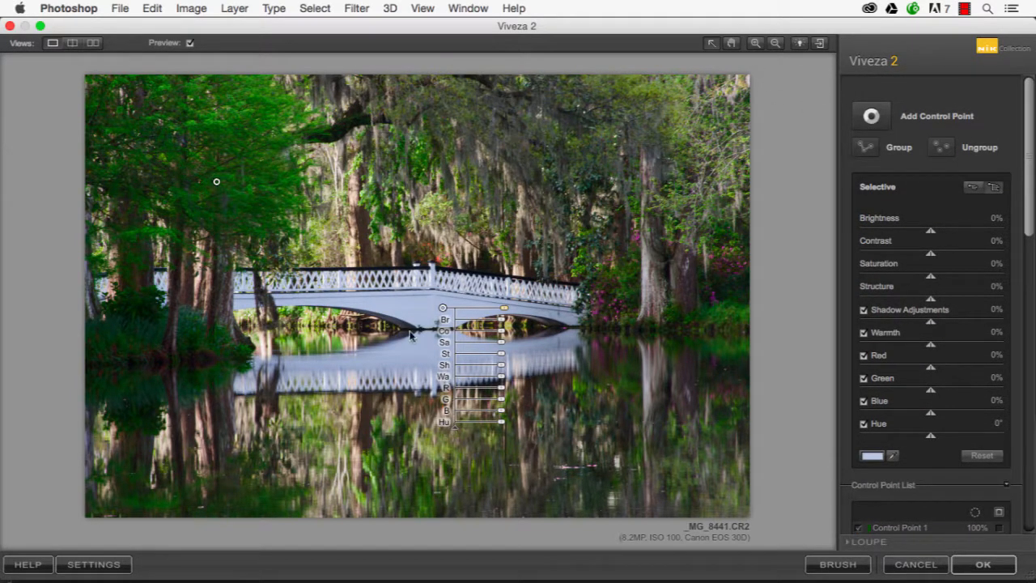
pyautogui.click(501, 322)
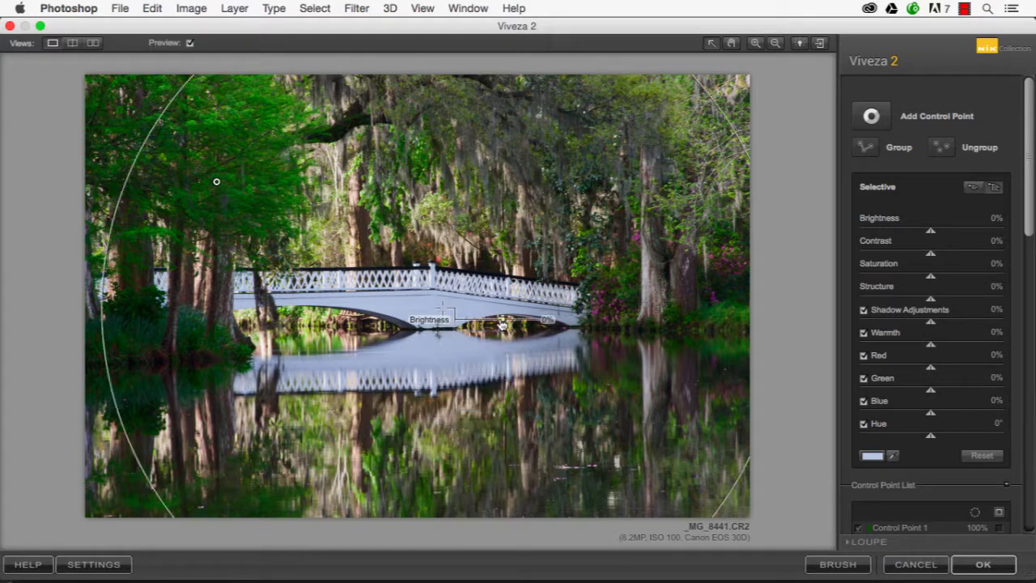
pyautogui.moveTo(502, 325); pyautogui.dragTo(504, 325)
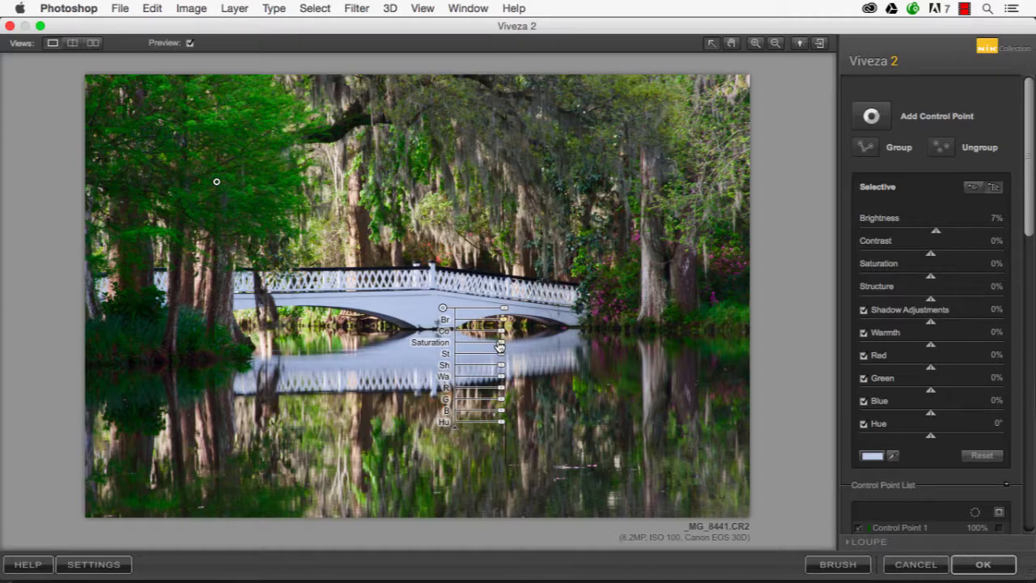
pyautogui.moveTo(500, 346); pyautogui.dragTo(486, 345)
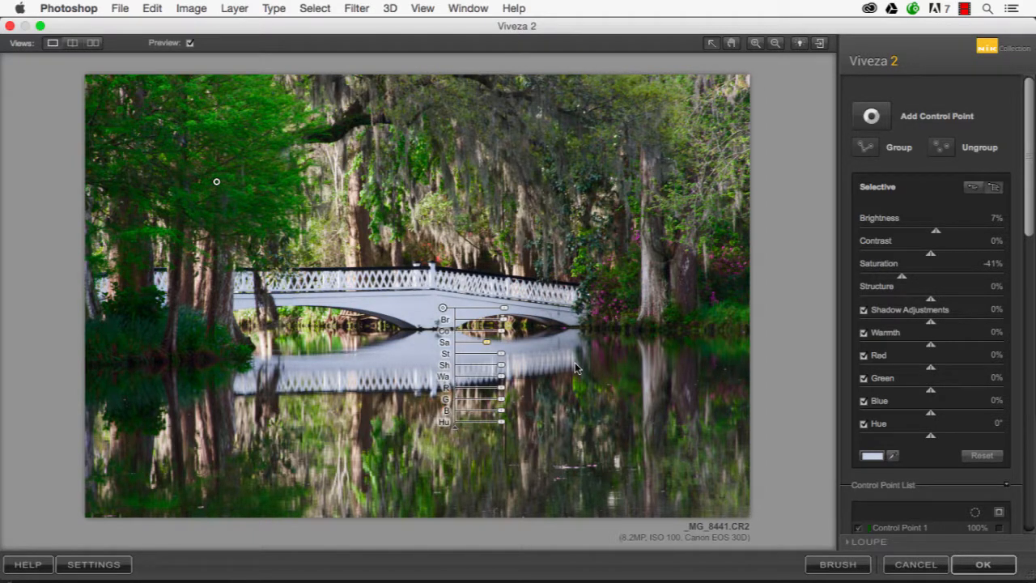
# Add a control point on the bright foliage in the photo's upper-right corner, lower its Brightness slightly, and deselect it
pyautogui.click(871, 116)
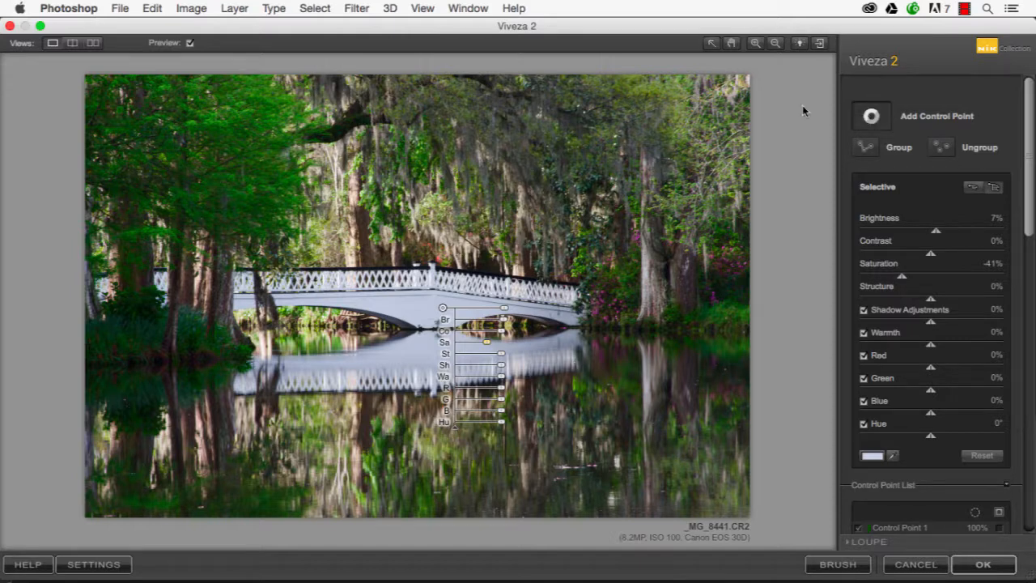
pyautogui.click(729, 89)
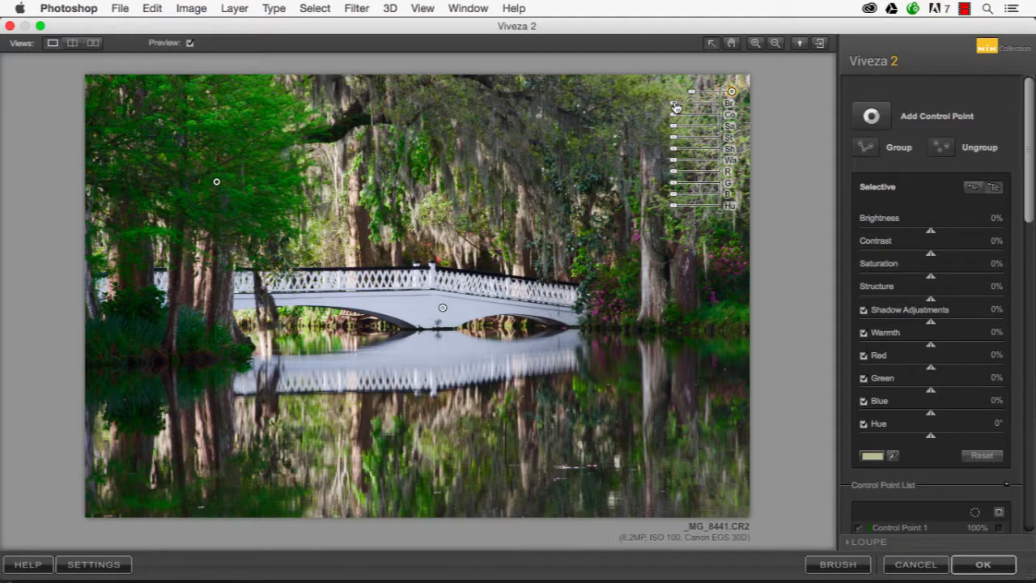
pyautogui.moveTo(675, 108); pyautogui.dragTo(692, 108)
pyautogui.click(616, 264)
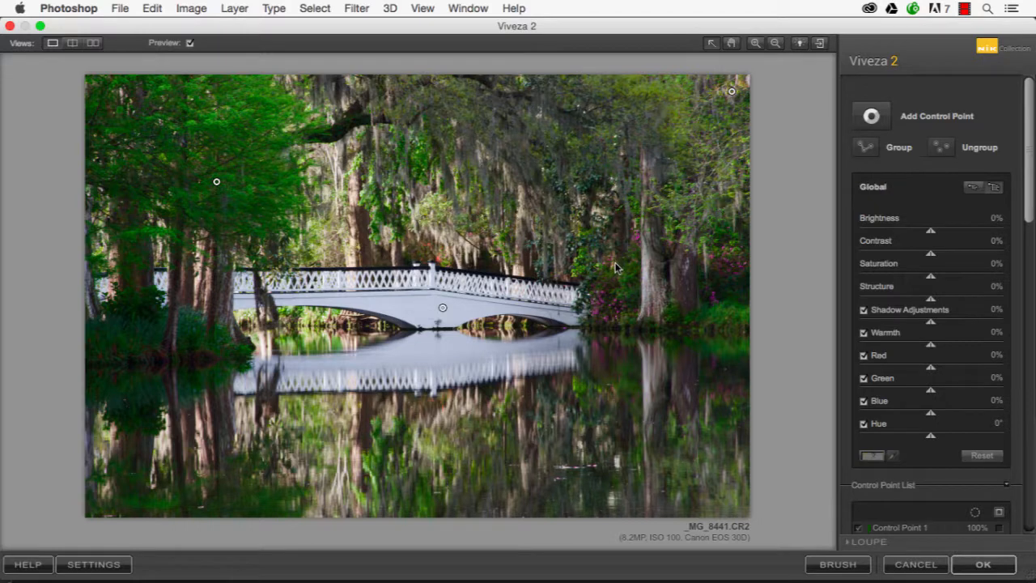
# Add a control point on the water in the photo's lower-right corner and set its Brightness to -30%
pyautogui.click(871, 116)
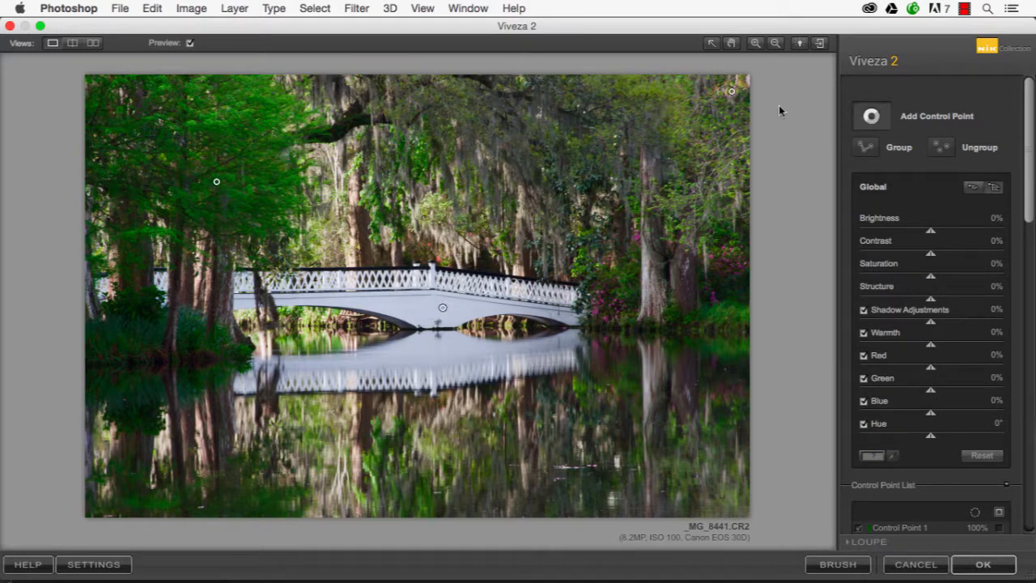
pyautogui.click(720, 487)
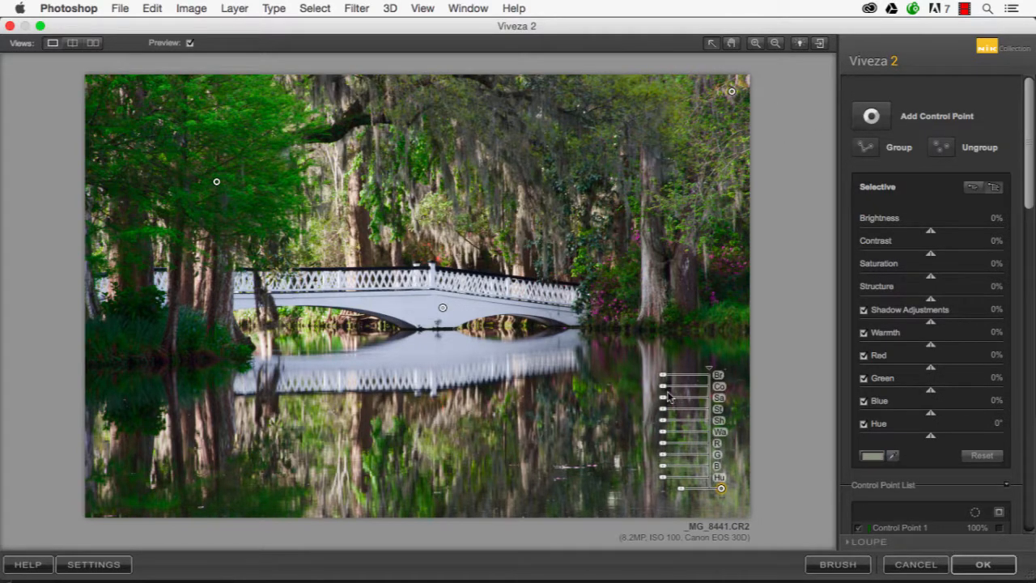
pyautogui.moveTo(663, 378); pyautogui.dragTo(673, 378)
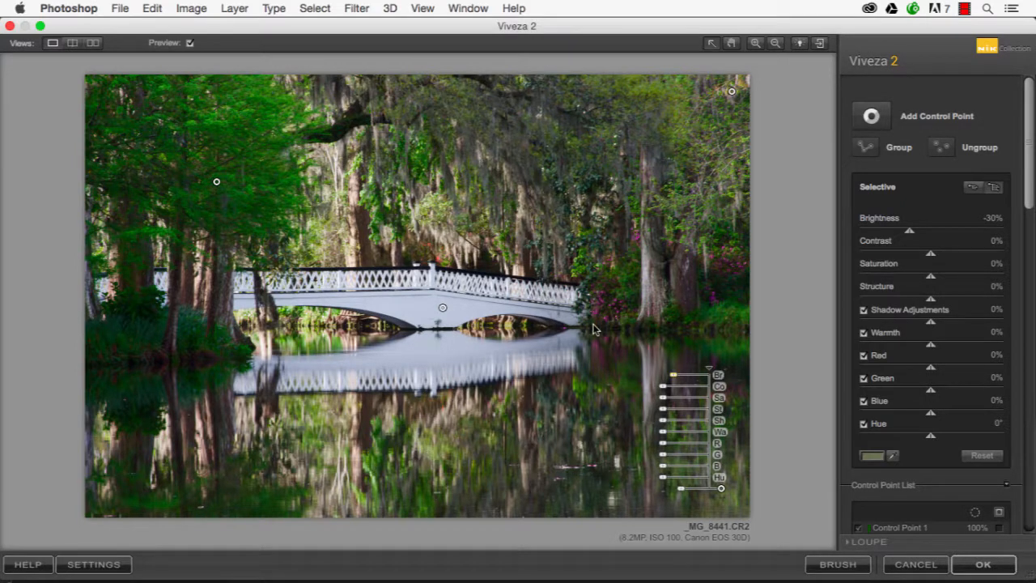
# Add a control point on the pink flowers beside the bridge, viewed at 100%, with Saturation 20% and Structure 33%
pyautogui.click(756, 44)
pyautogui.click(650, 344)
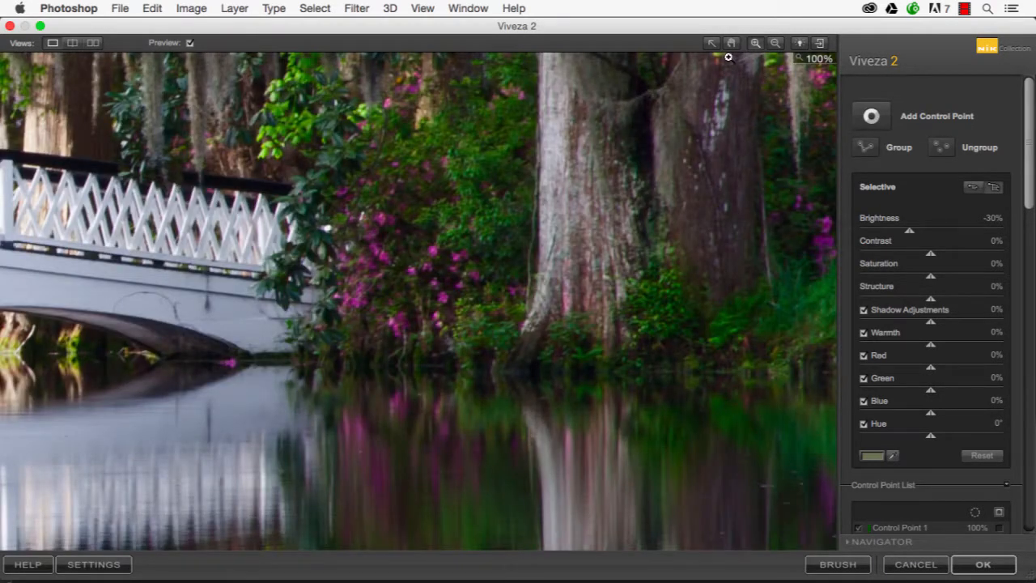
pyautogui.click(710, 44)
pyautogui.click(871, 116)
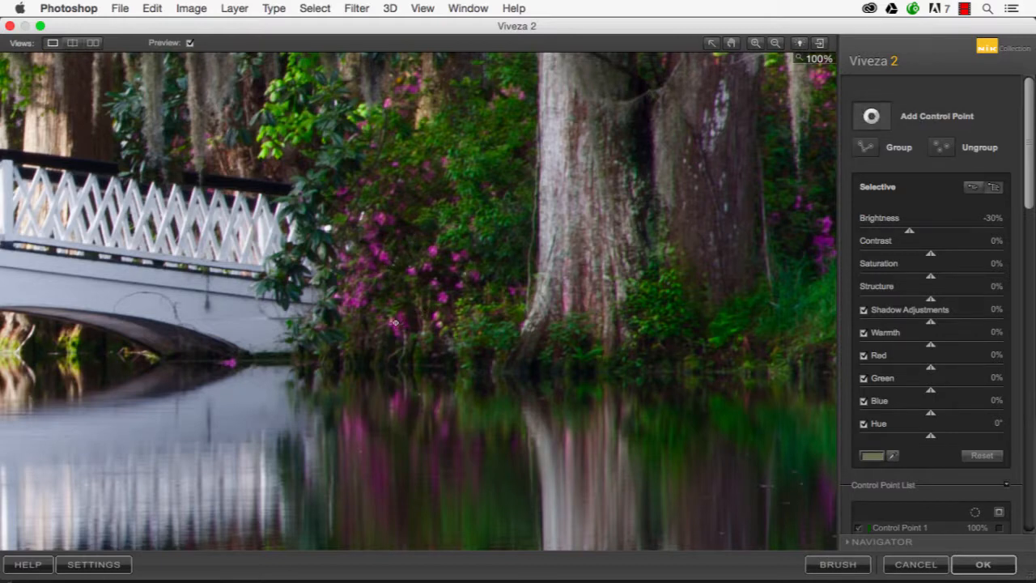
pyautogui.click(399, 325)
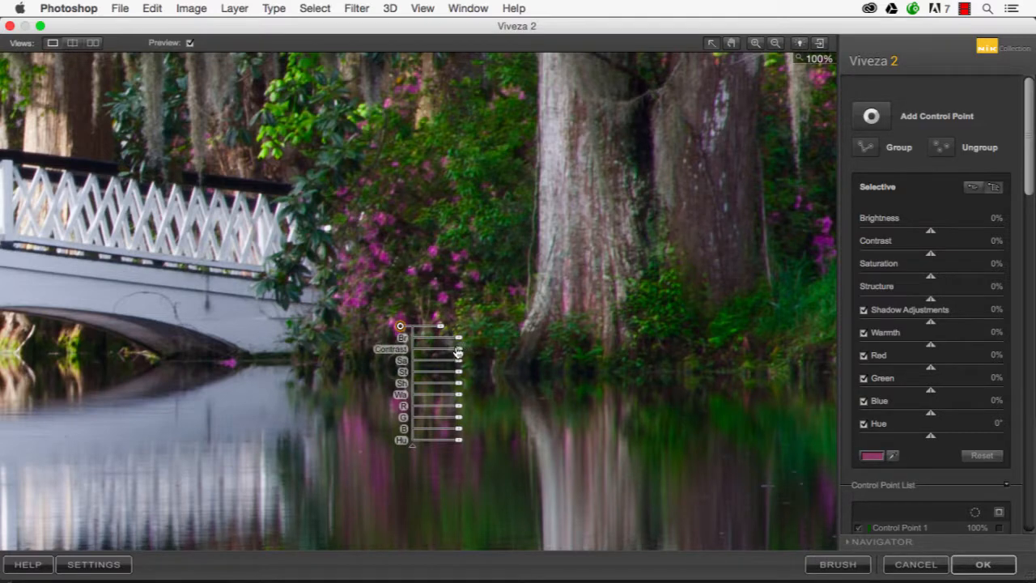
pyautogui.moveTo(457, 362); pyautogui.dragTo(472, 383)
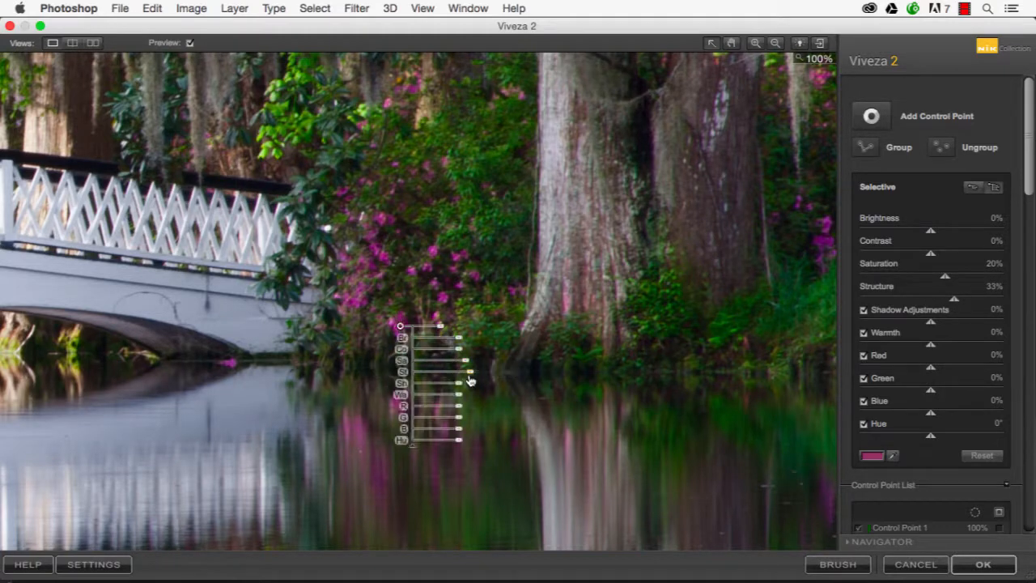
# Set the pink flowers' control point Brightness to 4% and add a control point near the base of the large pale tree trunk
pyautogui.moveTo(458, 341); pyautogui.dragTo(462, 342)
pyautogui.click(872, 107)
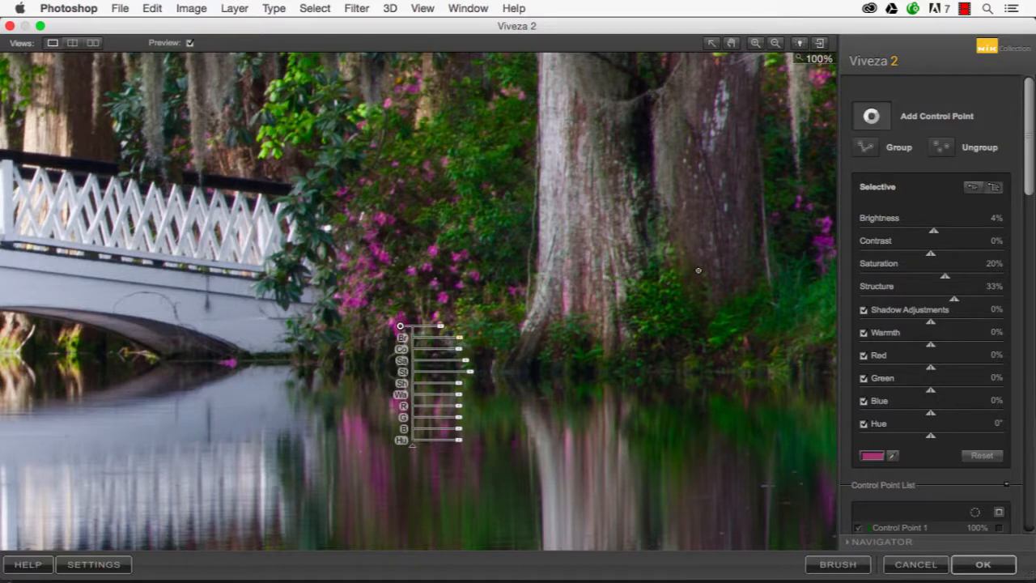
pyautogui.click(576, 288)
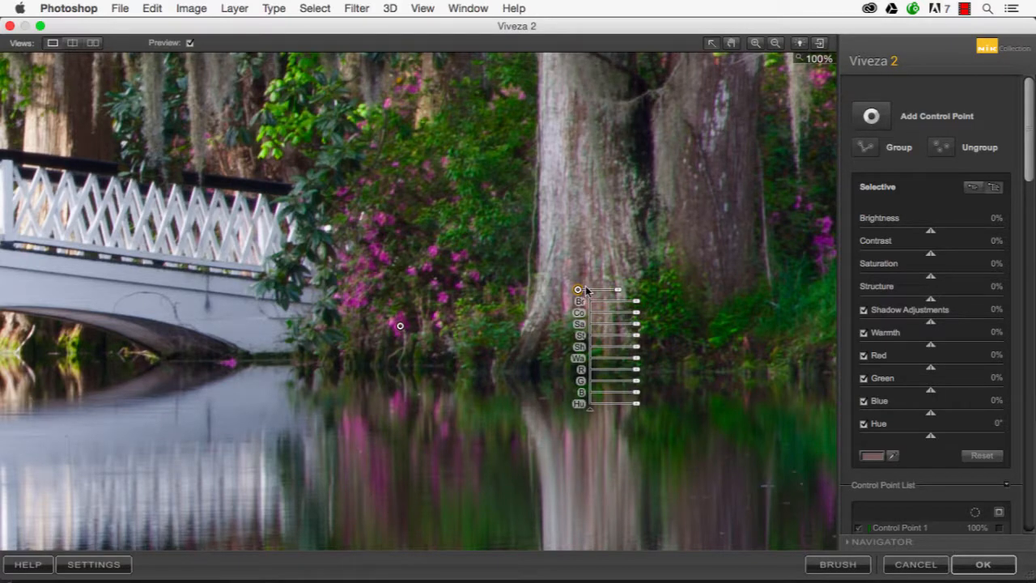
# Add a control point on the darker tree trunk beside the large one and set its Brightness to -30%
pyautogui.click(870, 116)
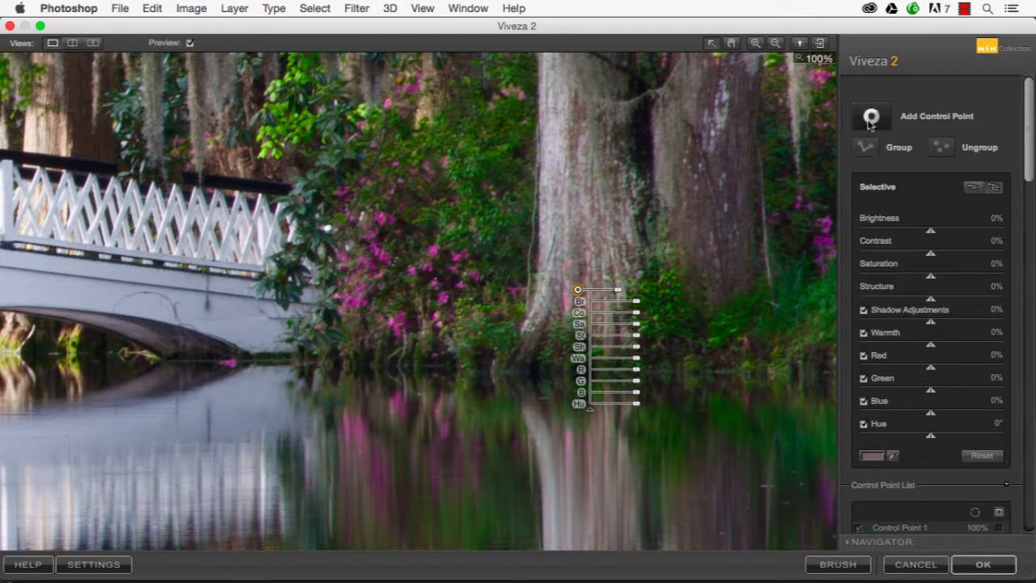
pyautogui.click(704, 211)
pyautogui.moveTo(764, 224); pyautogui.dragTo(752, 230)
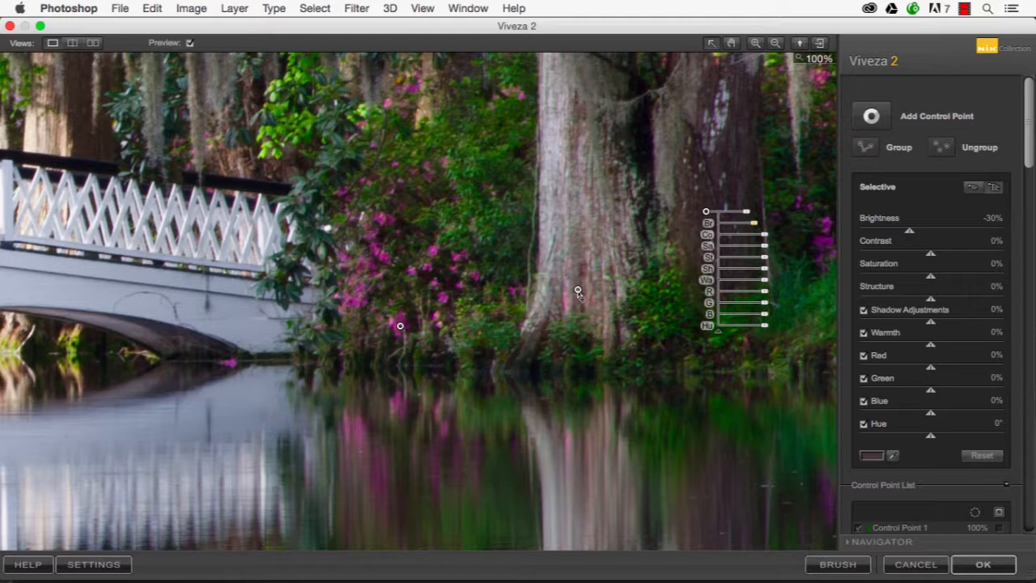
# Move the large trunk's control point higher onto the pale bark and set its Brightness to -17%
pyautogui.click(577, 291)
pyautogui.moveTo(577, 291); pyautogui.dragTo(563, 249)
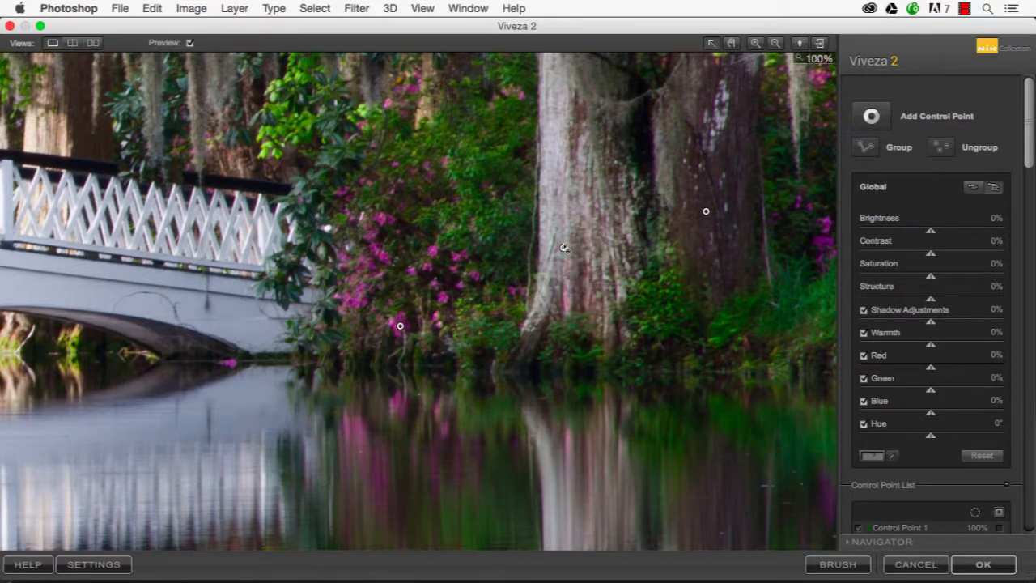
pyautogui.moveTo(620, 267); pyautogui.dragTo(617, 267)
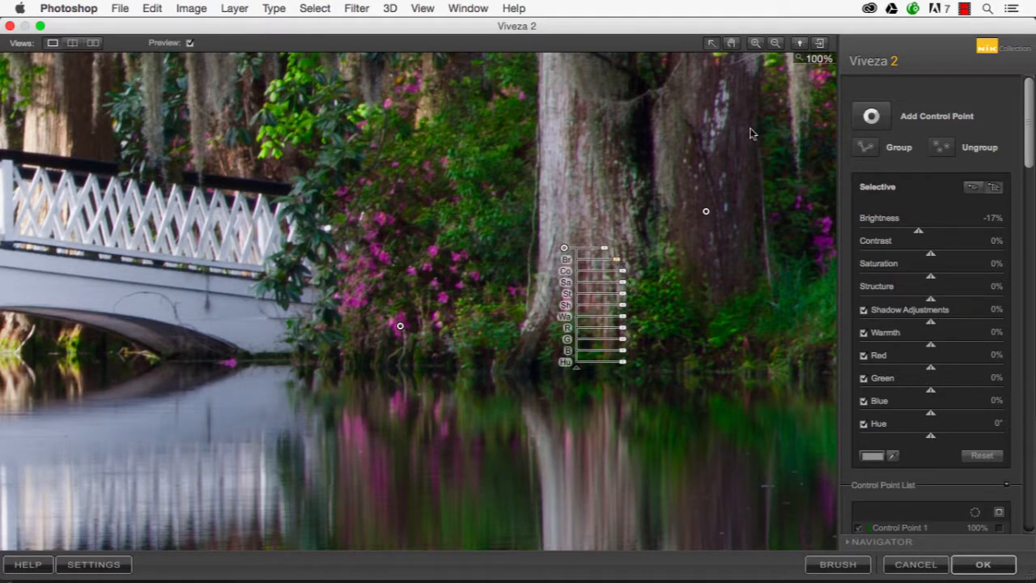
# Add a control point on the bridge's right end above the water, with Brightness 24% and Saturation -10%
pyautogui.click(870, 115)
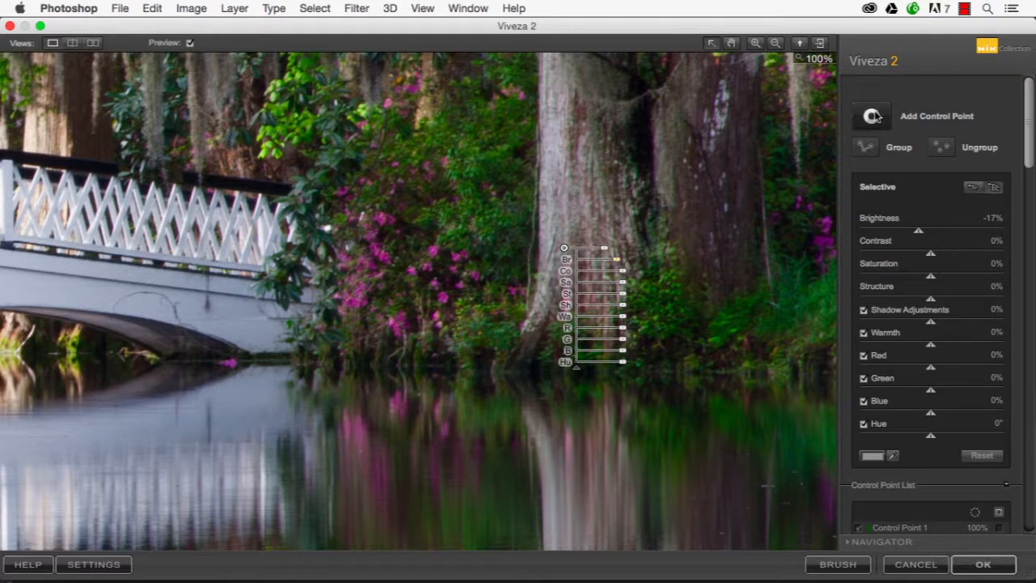
pyautogui.click(252, 326)
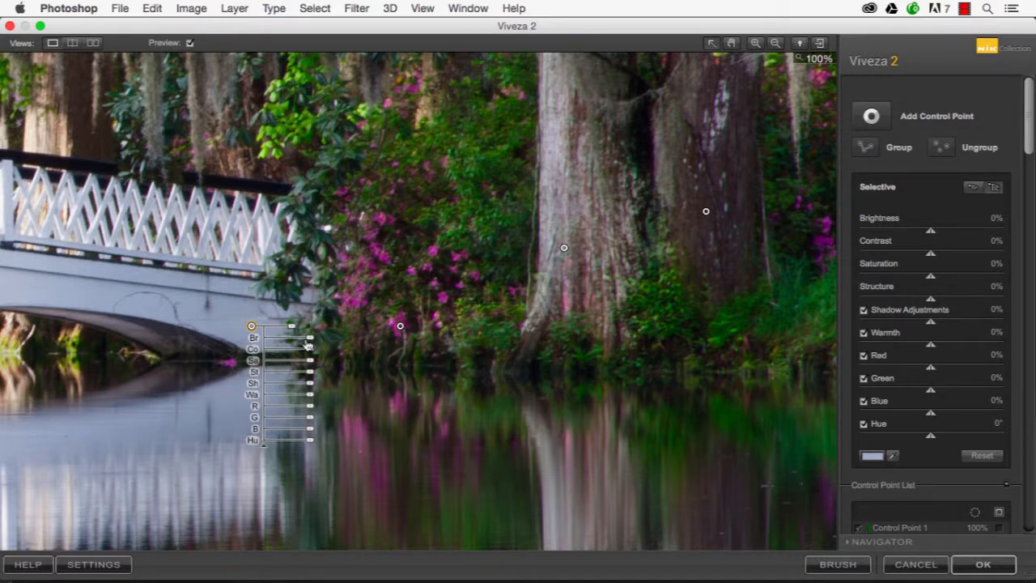
pyautogui.moveTo(310, 338); pyautogui.dragTo(305, 362)
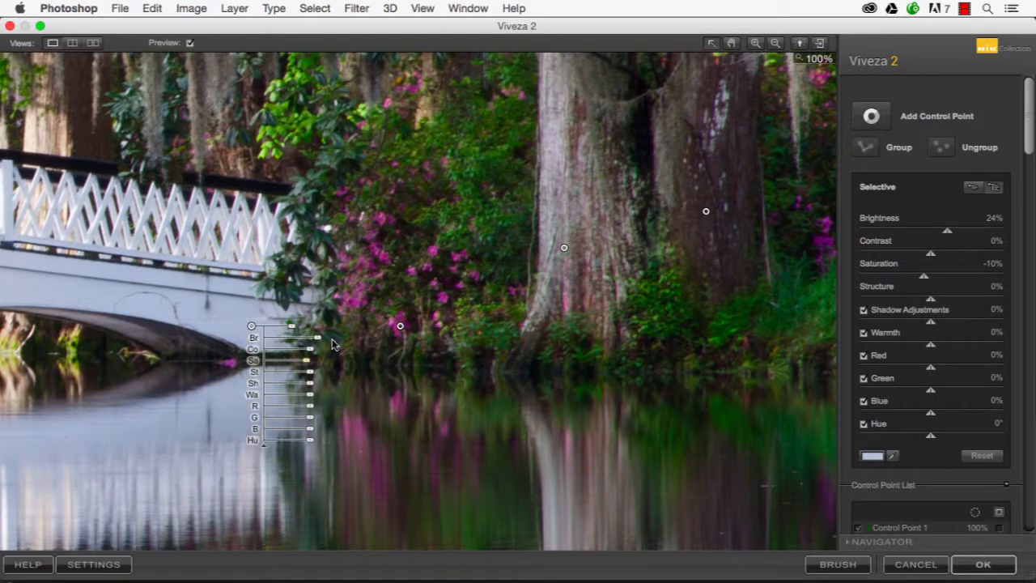
# Group the two bridge control points and set the group's Brightness to 25%, Contrast to 22% and Structure to 35%
pyautogui.press('space')
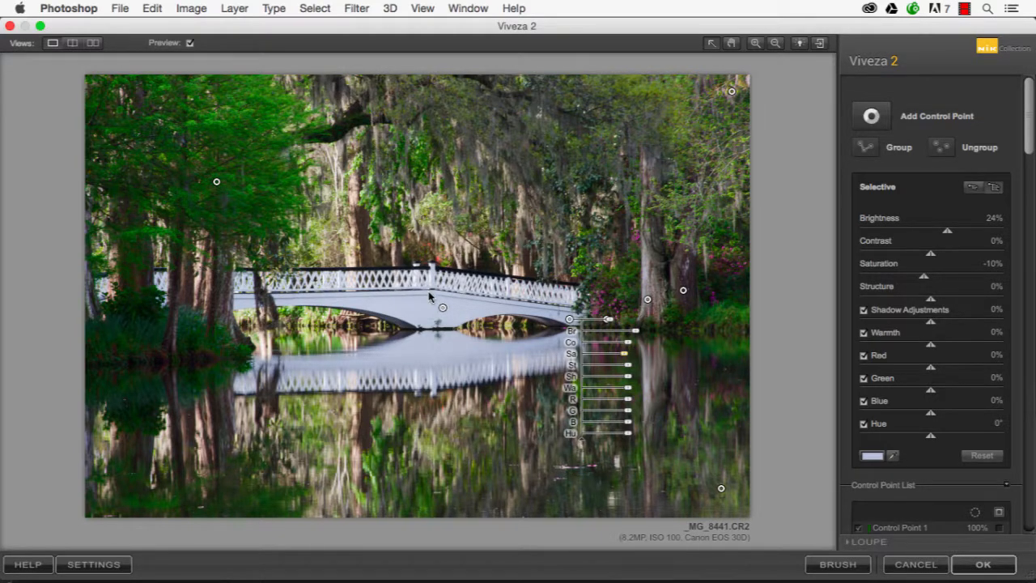
pyautogui.click(442, 307)
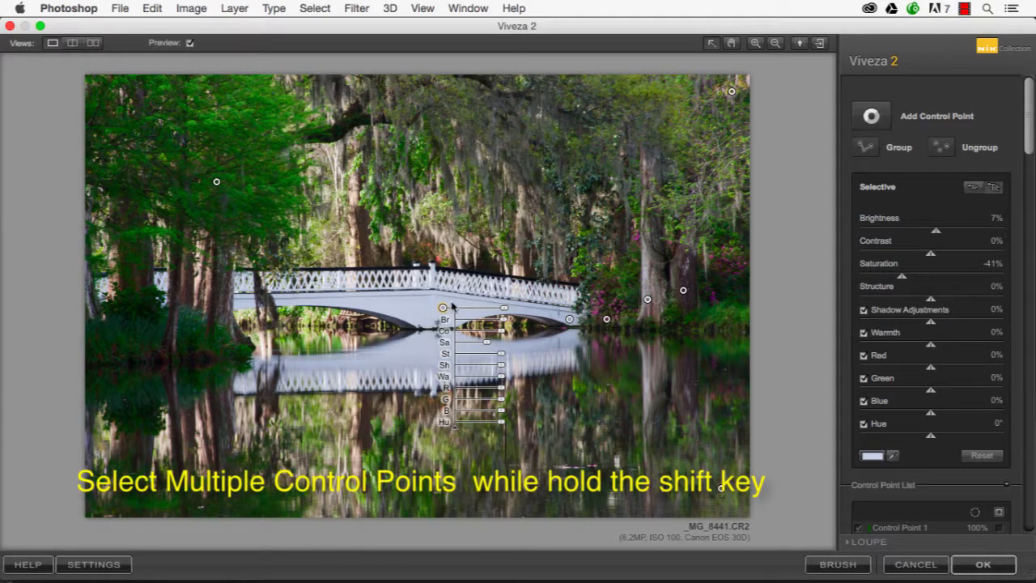
pyautogui.keyDown('shift'); pyautogui.click(570, 319); pyautogui.keyUp('shift')
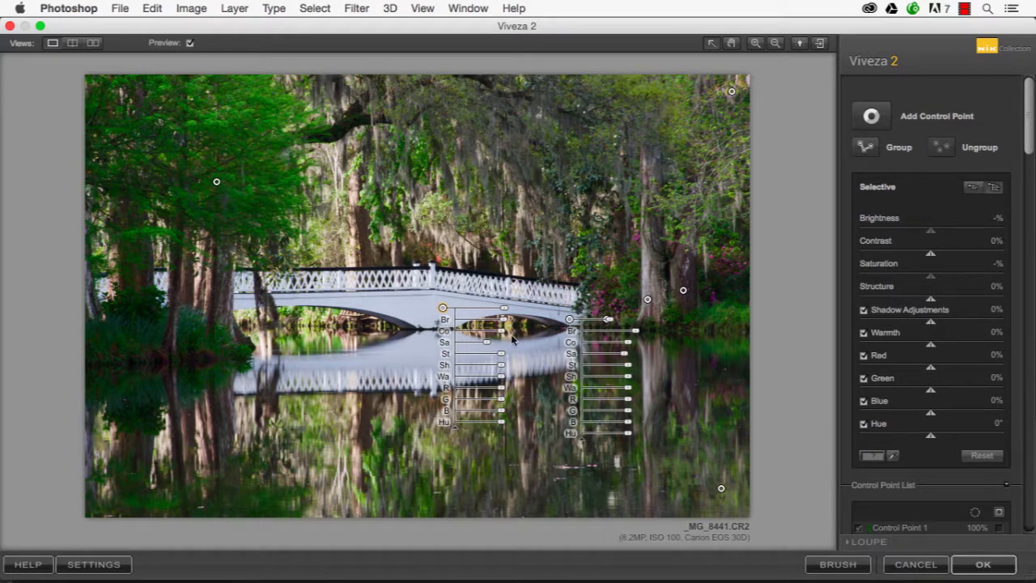
pyautogui.click(866, 146)
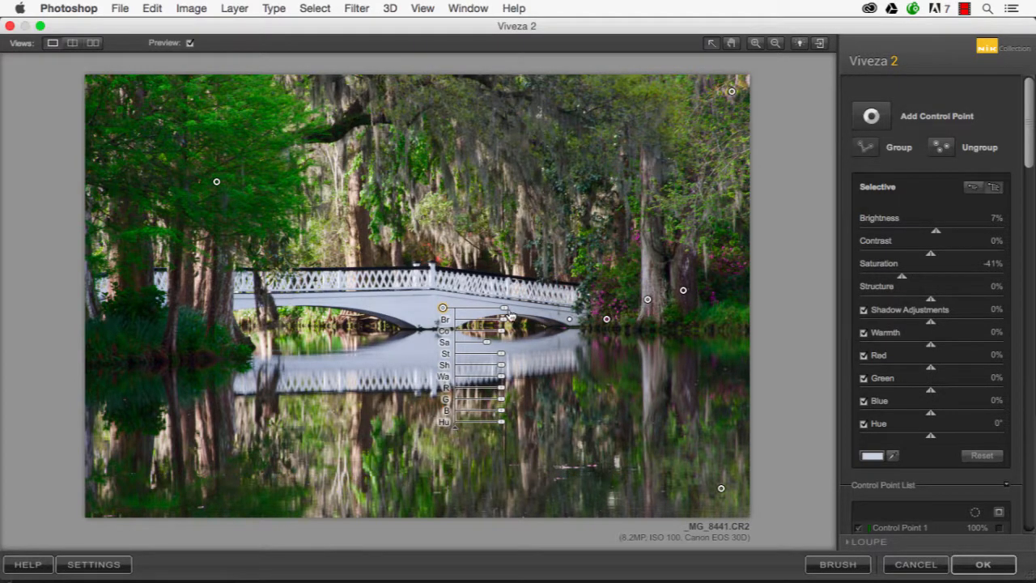
pyautogui.moveTo(505, 323); pyautogui.dragTo(515, 359)
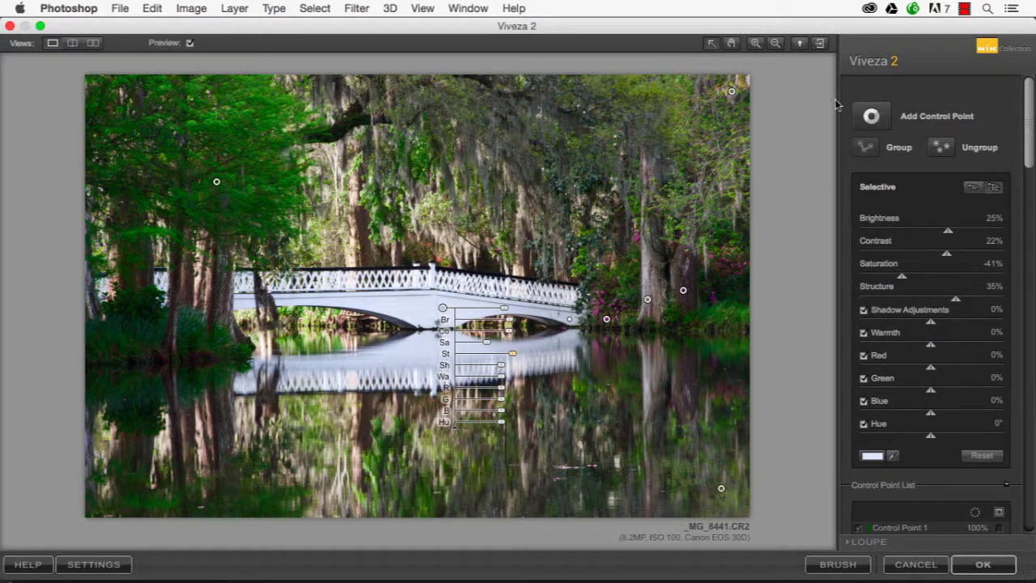
# Add a control point on the yellowish foliage behind the bridge's left half, with Brightness -35%, Contrast 22% and Structure 33%
pyautogui.click(872, 113)
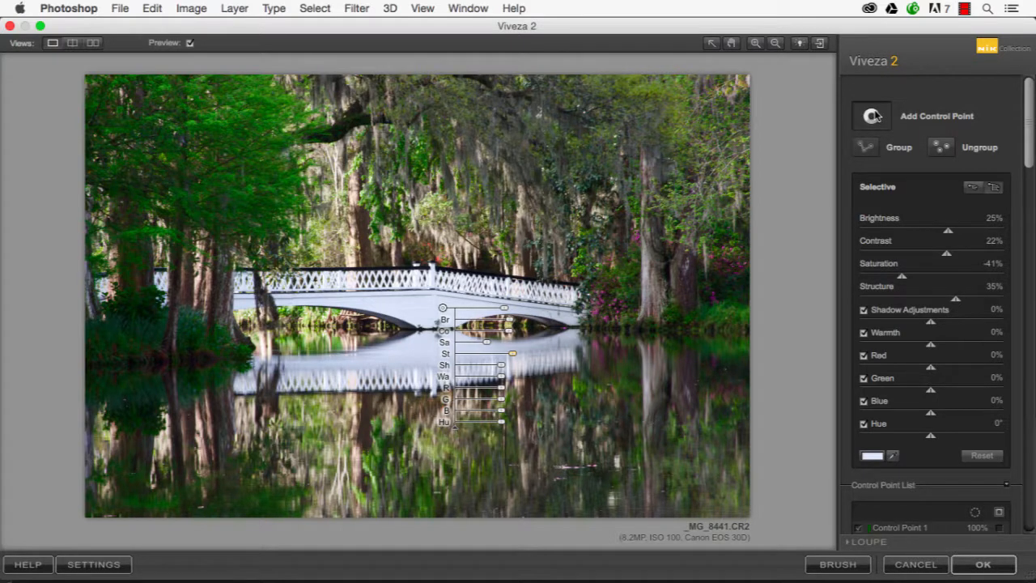
pyautogui.click(353, 247)
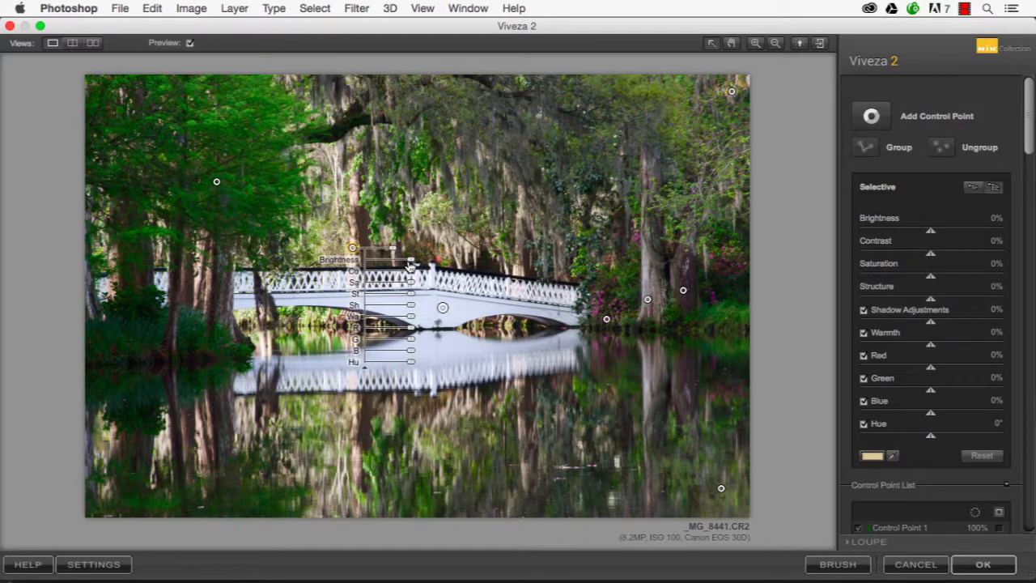
pyautogui.moveTo(411, 263); pyautogui.dragTo(398, 269)
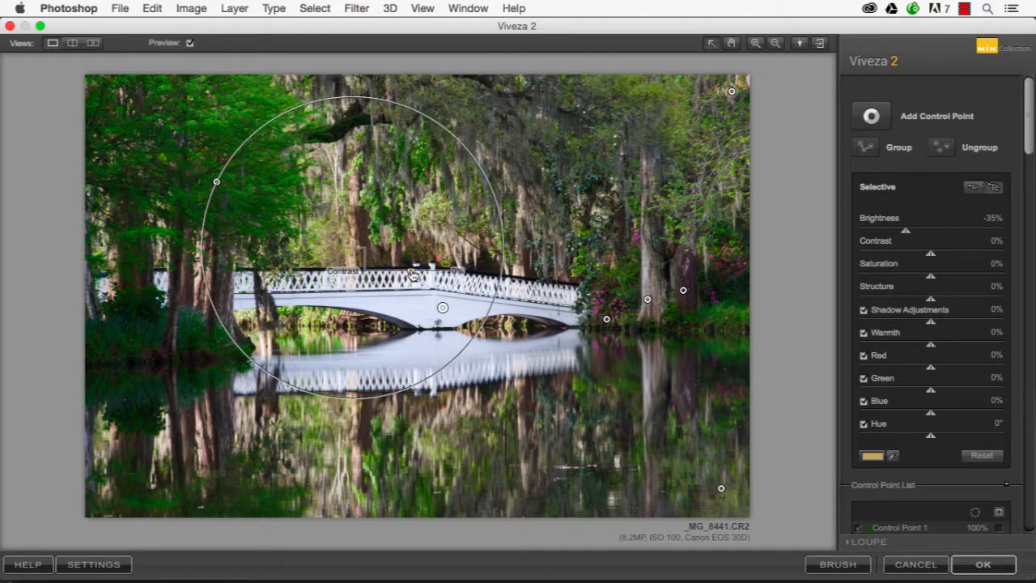
pyautogui.moveTo(411, 275); pyautogui.dragTo(422, 296)
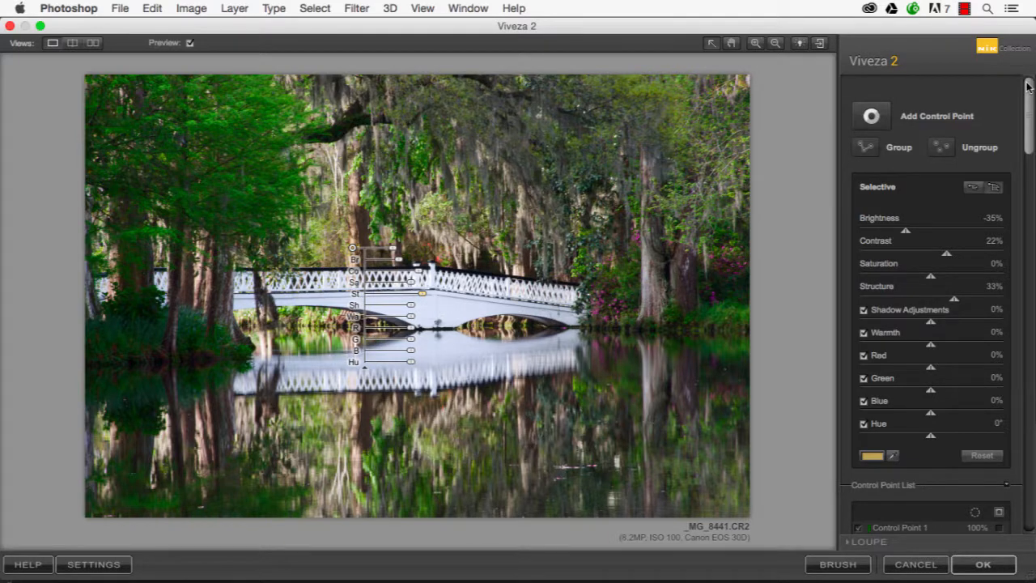
# Duplicate the yellowish foliage's control point and place the copy on its reflection in the water below the bridge
pyautogui.scroll(-2, 1028, 162)
pyautogui.scroll(-10, 923, 364)
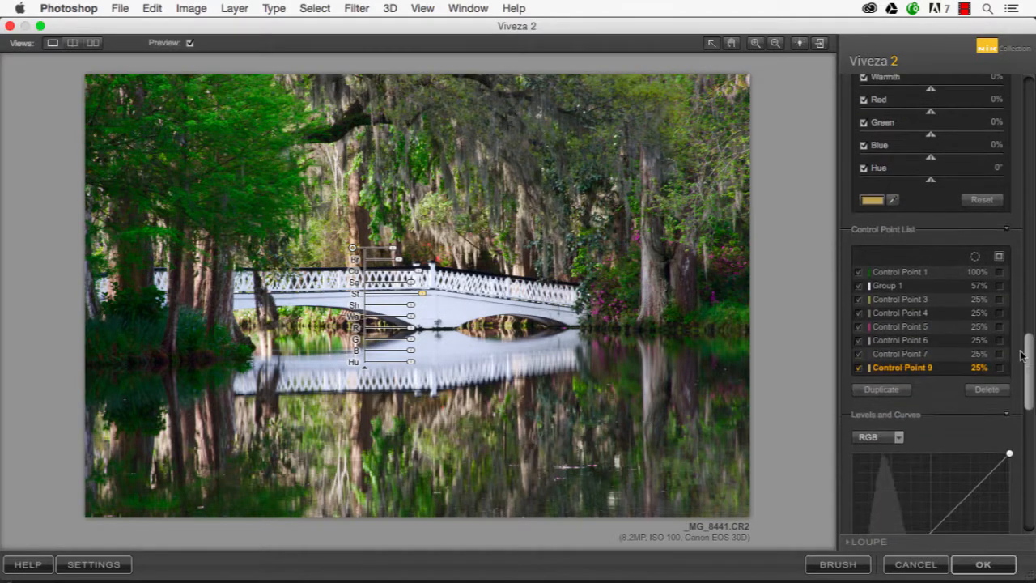
pyautogui.click(881, 378)
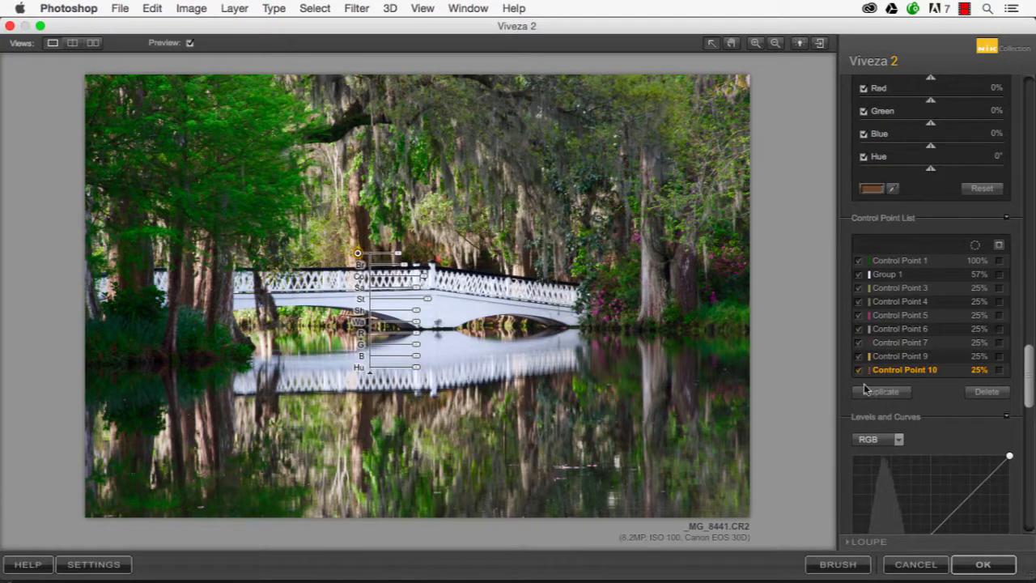
pyautogui.moveTo(358, 253); pyautogui.dragTo(355, 468)
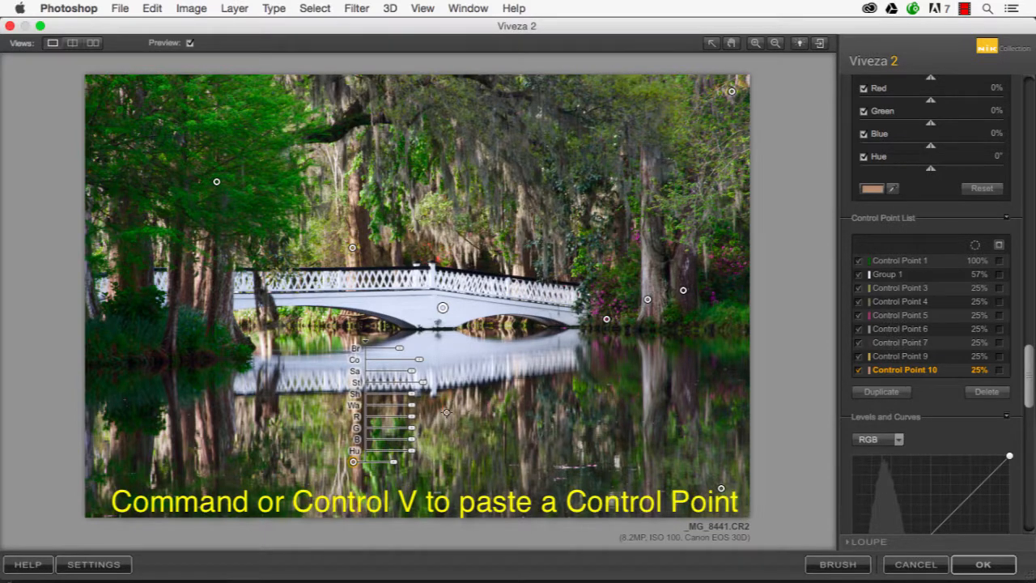
# Paste another copy onto the reflection below the bridge's centre and duplicate it onto two spots among the trunk reflections at the photo's left
pyautogui.press('super+v')
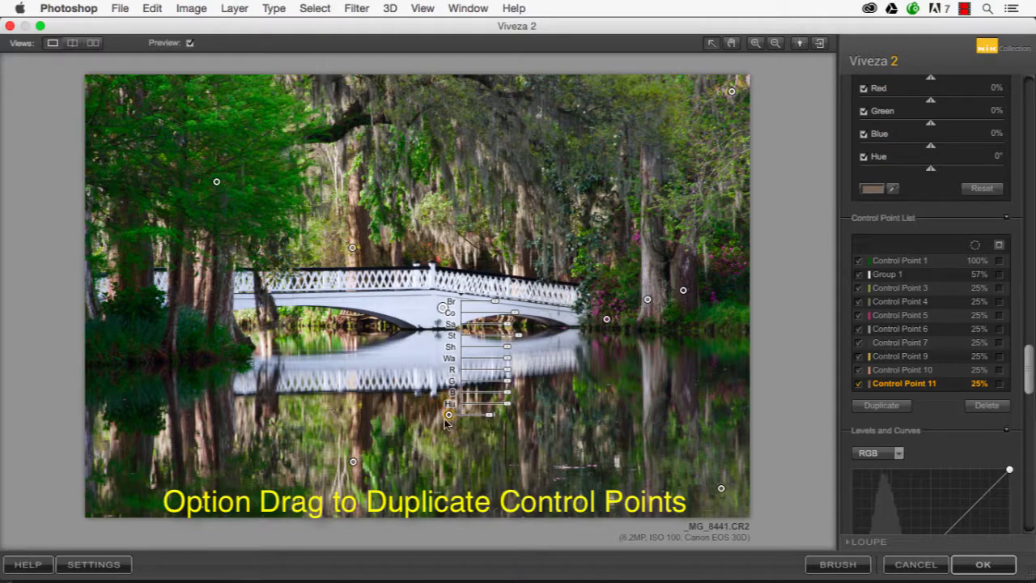
pyautogui.moveTo(448, 415); pyautogui.dragTo(247, 423)
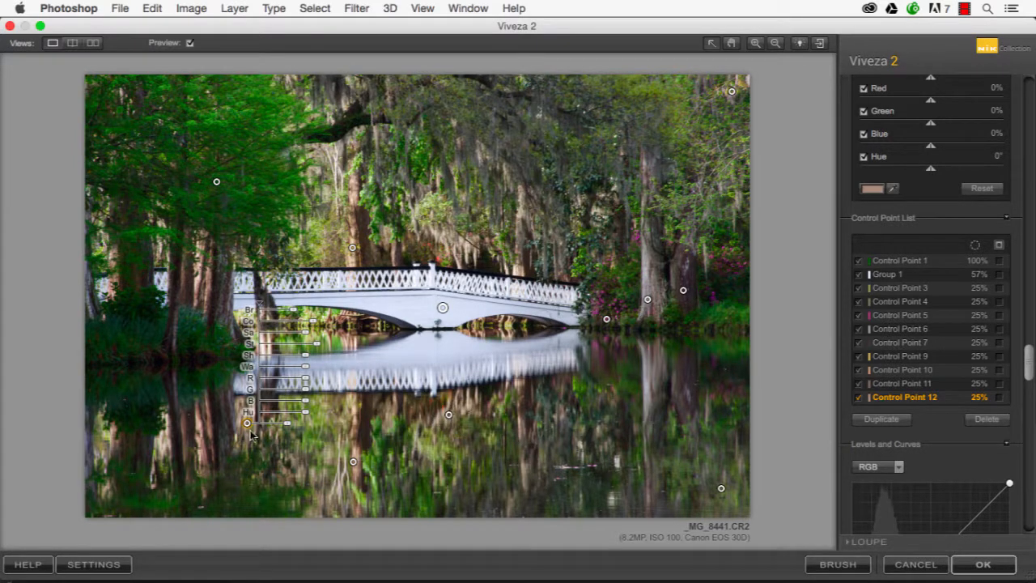
pyautogui.moveTo(247, 426); pyautogui.dragTo(162, 446)
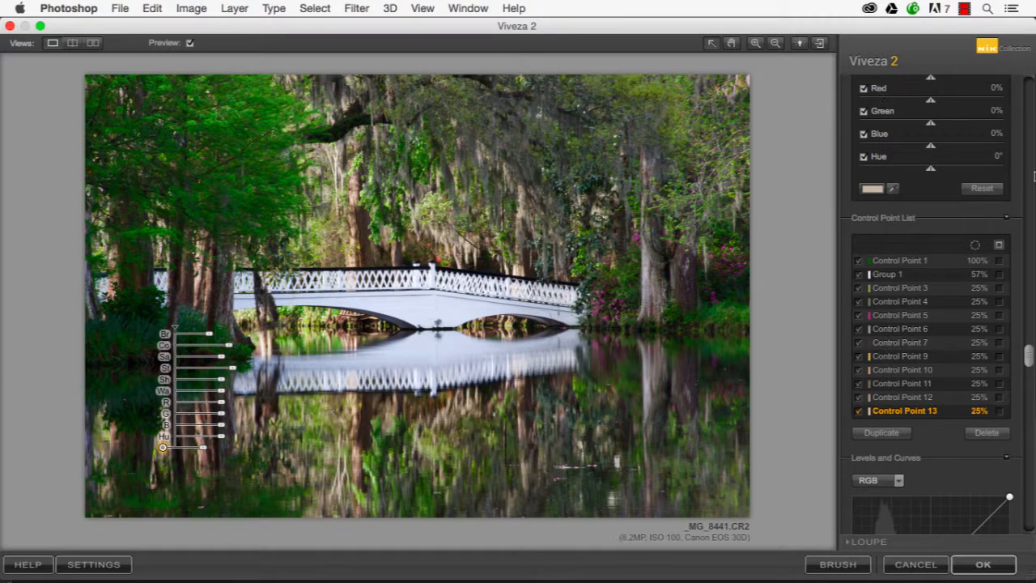
# Add a control point on the hanging moss above the bridge, lower its Brightness slightly, raise Contrast and Structure, and enlarge its size to 44%
pyautogui.click(470, 139)
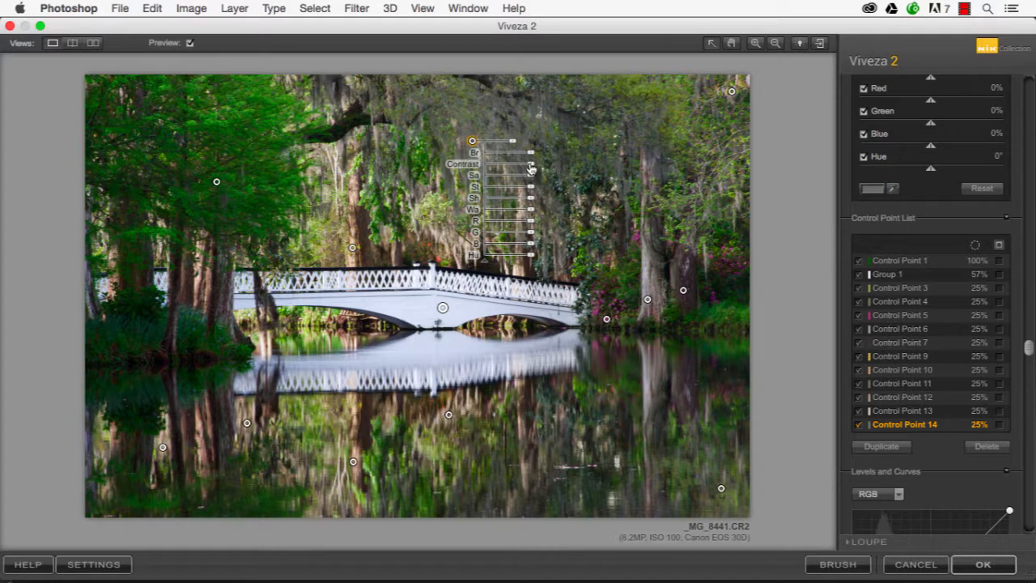
pyautogui.moveTo(535, 156)
pyautogui.mouseDown()
pyautogui.moveTo(577, 154)
pyautogui.moveTo(531, 158)
pyautogui.mouseUp()
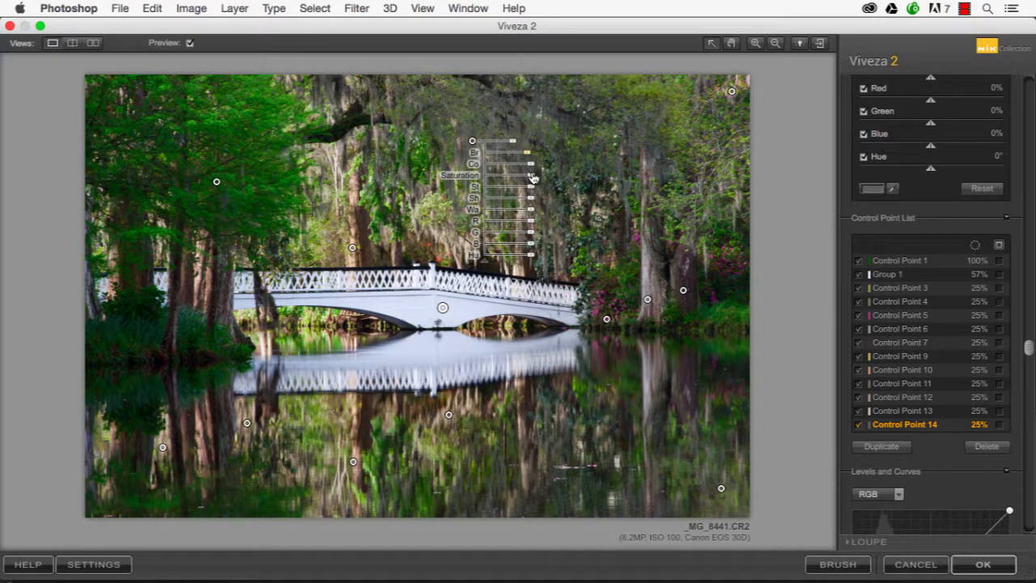
pyautogui.moveTo(531, 164); pyautogui.dragTo(552, 194)
pyautogui.moveTo(514, 149); pyautogui.dragTo(526, 152)
pyautogui.click(682, 236)
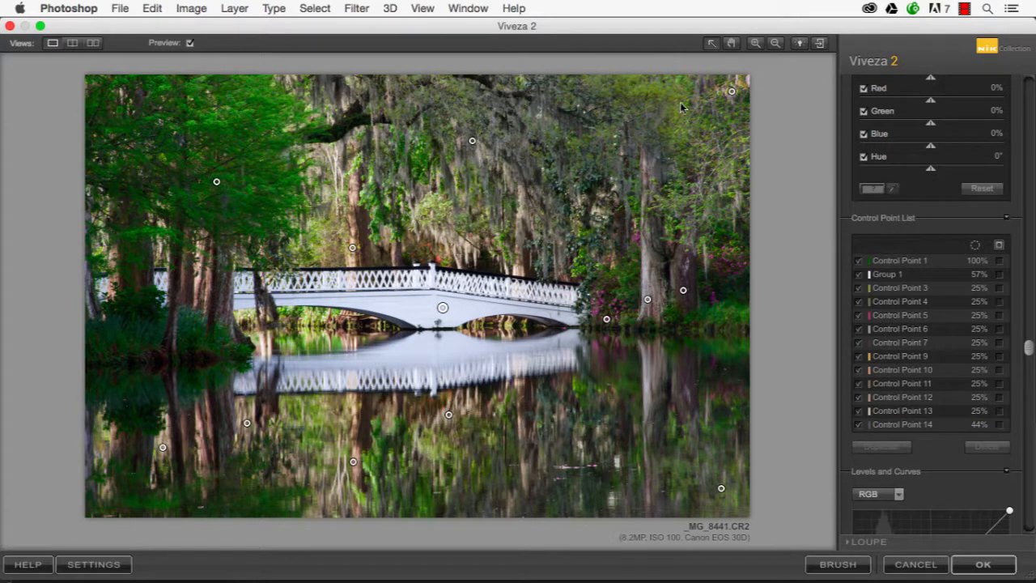
# Compare the whole photo with and without the control point adjustments by toggling the preview
pyautogui.click(190, 43)
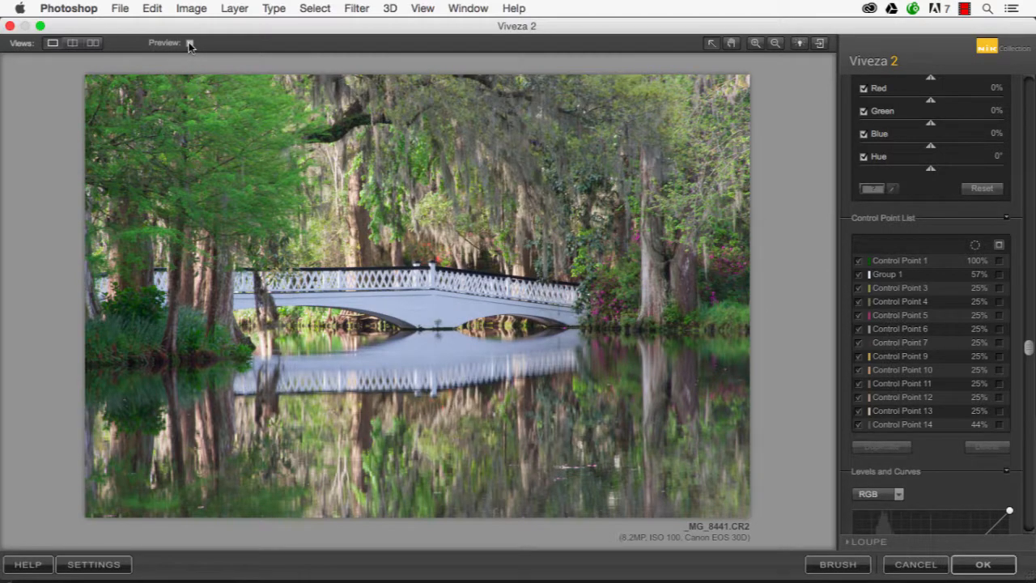
pyautogui.click(189, 42)
pyautogui.click(730, 44)
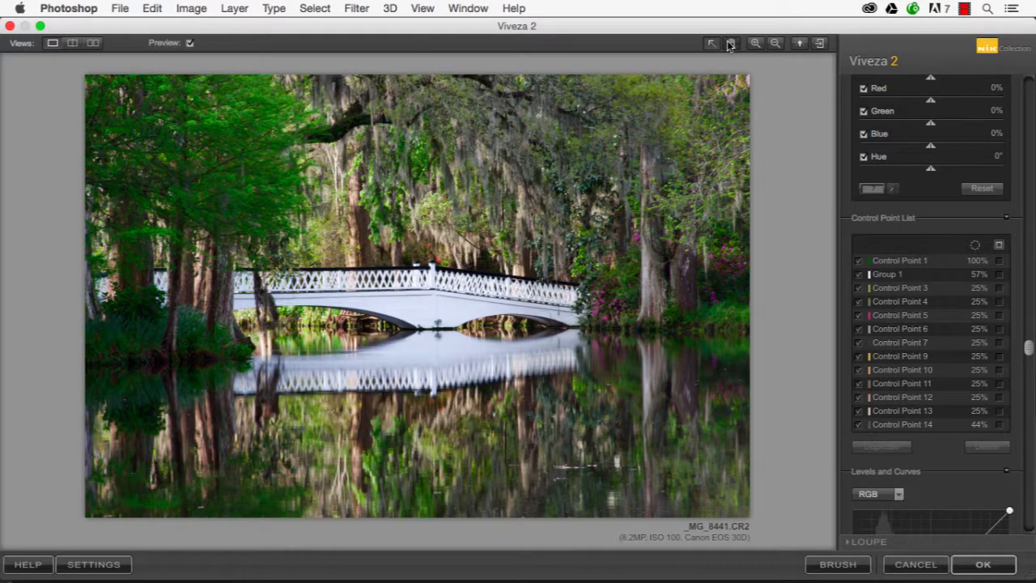
pyautogui.click(572, 208)
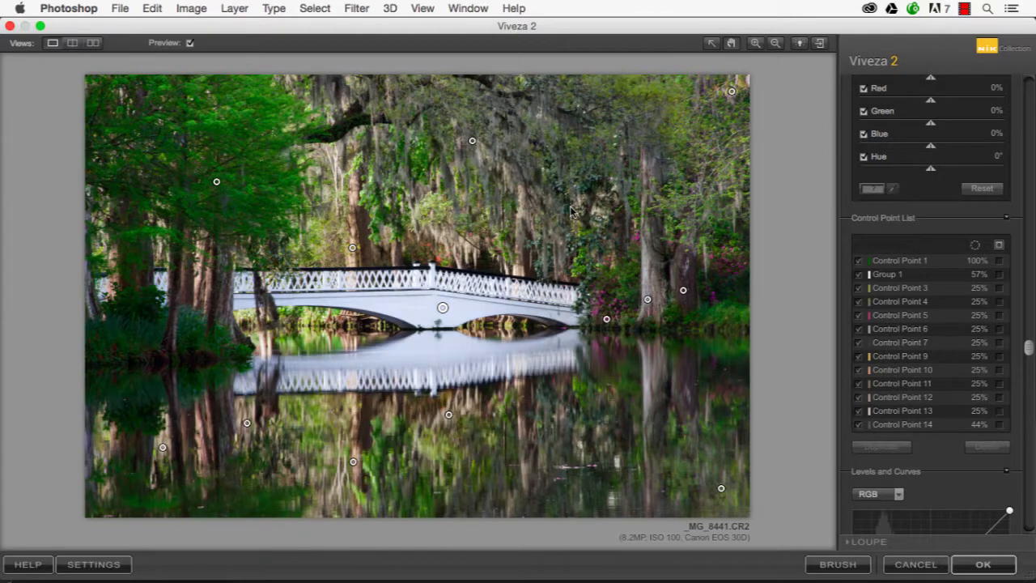
pyautogui.click(570, 209)
pyautogui.click(570, 210)
# Compare before and after in a split preview with horizontal and vertical dividers, and in a side-by-side view
pyautogui.click(72, 43)
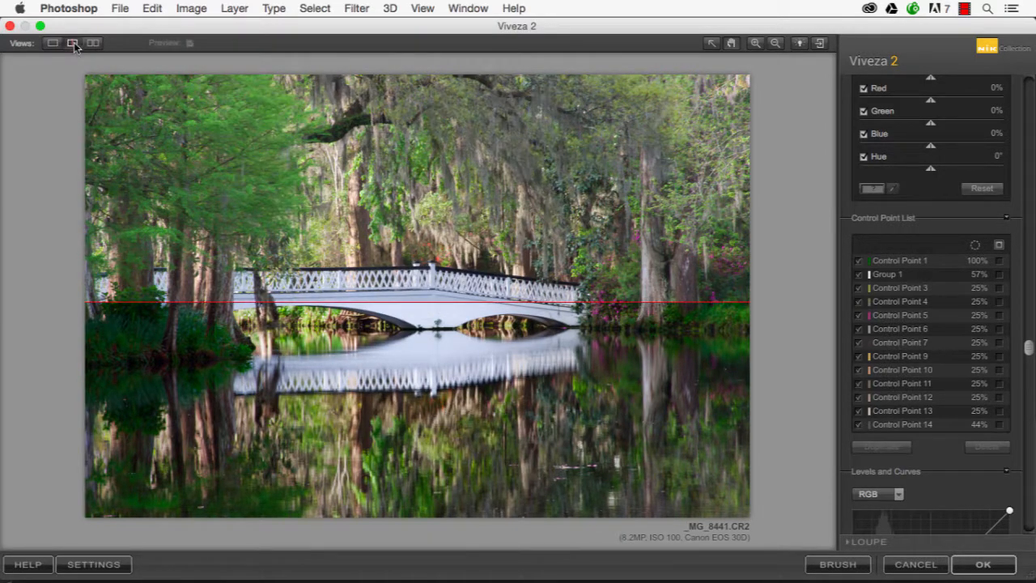
pyautogui.moveTo(305, 302); pyautogui.dragTo(316, 254)
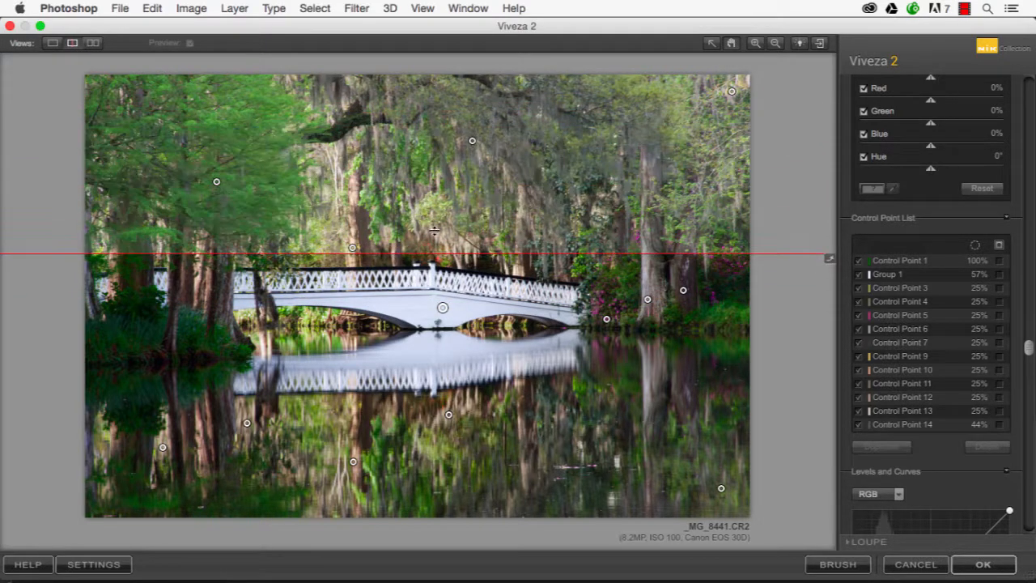
pyautogui.click(828, 259)
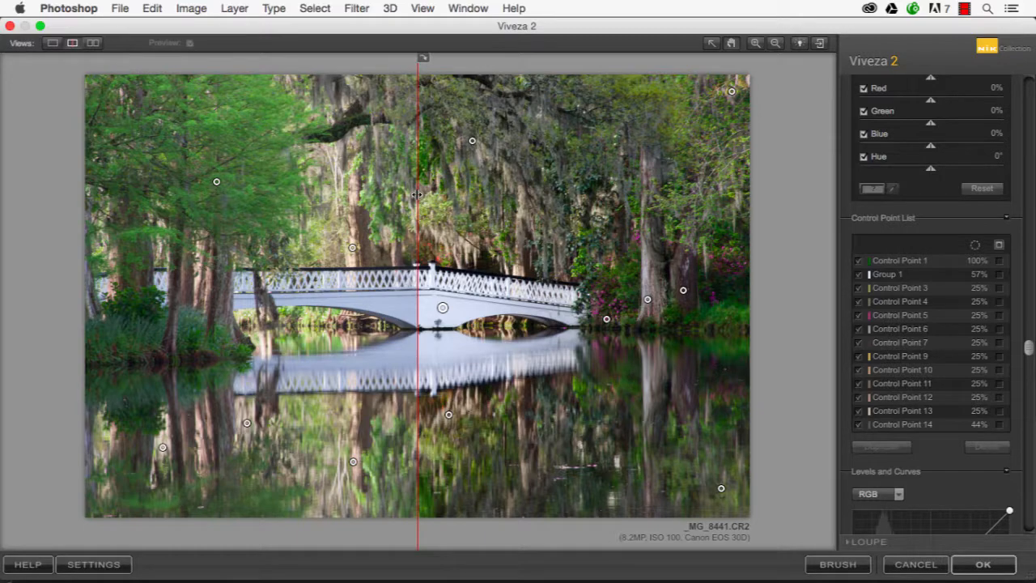
pyautogui.moveTo(418, 195); pyautogui.dragTo(439, 202)
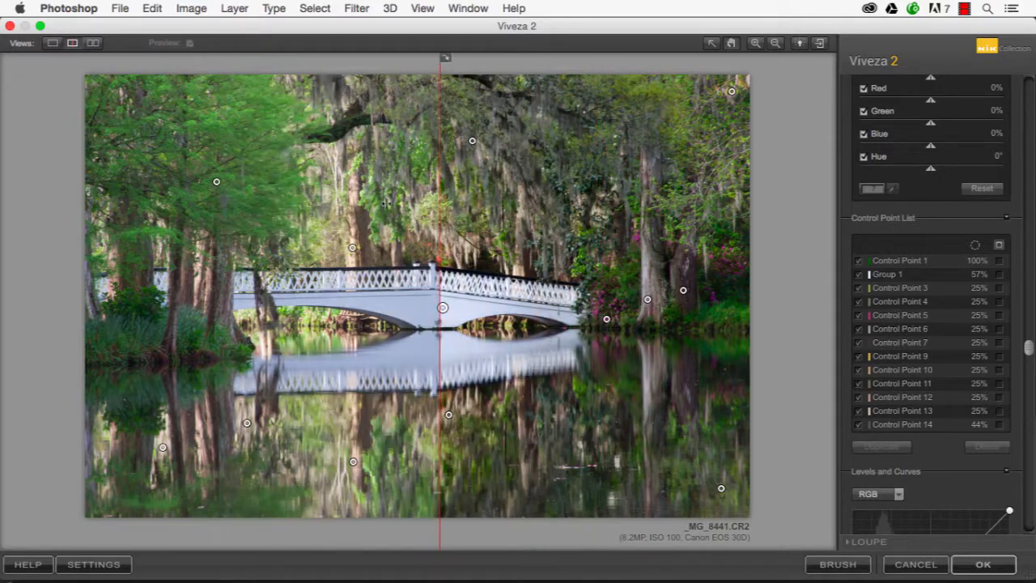
pyautogui.click(93, 44)
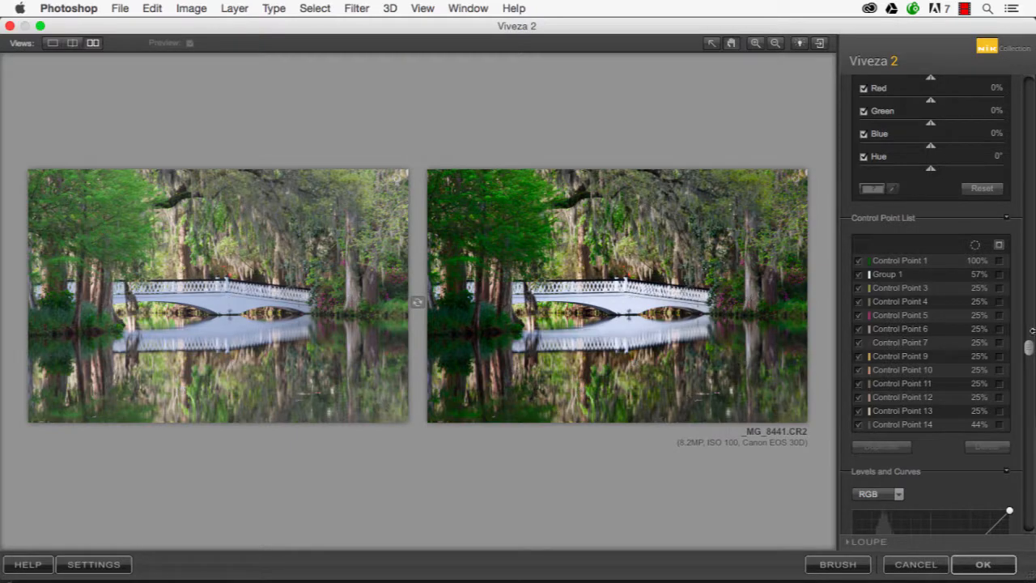
# Return to the single-image view, try a brightening RGB curve with a midtone shift in Levels and Curves, and reset it
pyautogui.click(52, 44)
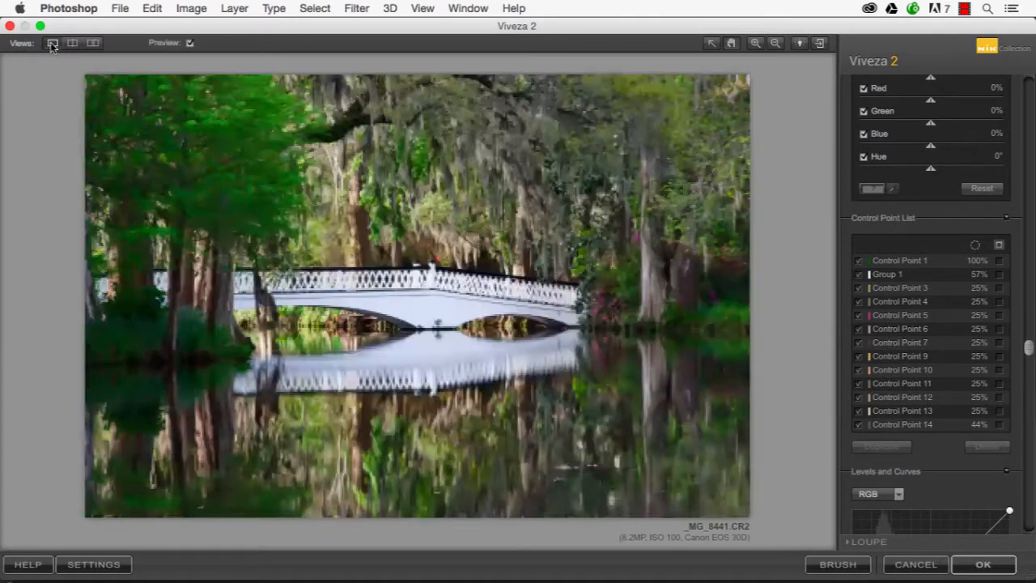
pyautogui.moveTo(1026, 352); pyautogui.dragTo(1029, 518)
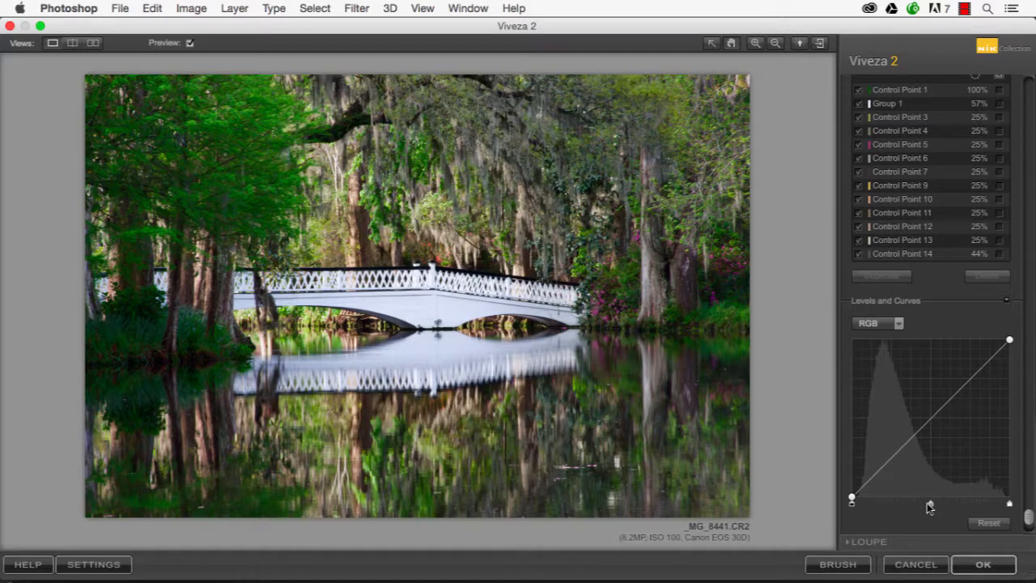
pyautogui.moveTo(928, 507)
pyautogui.mouseDown()
pyautogui.moveTo(915, 504)
pyautogui.moveTo(939, 503)
pyautogui.mouseUp()
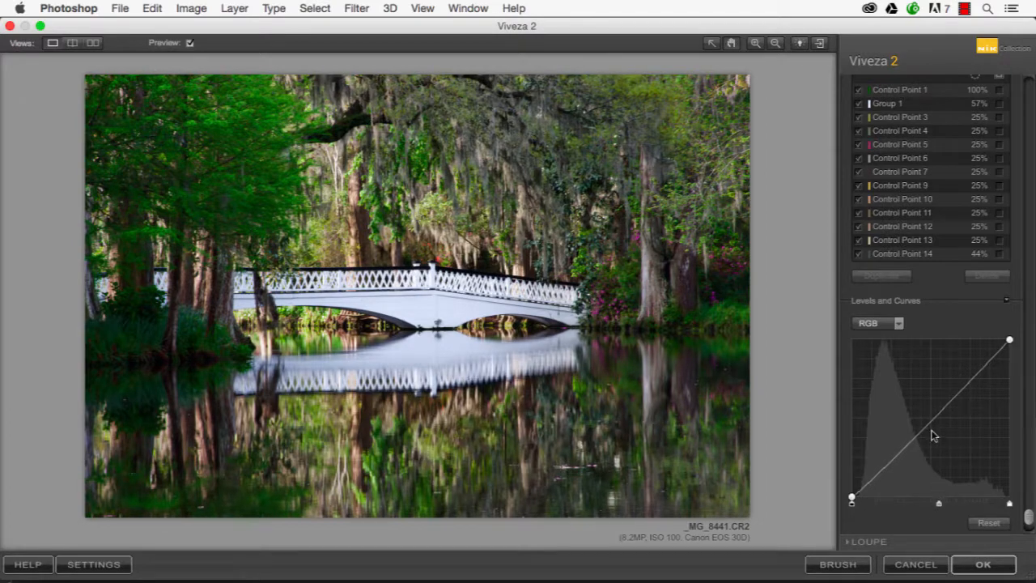
pyautogui.moveTo(931, 432); pyautogui.dragTo(920, 414)
pyautogui.moveTo(976, 365); pyautogui.dragTo(974, 361)
pyautogui.moveTo(869, 477); pyautogui.dragTo(872, 479)
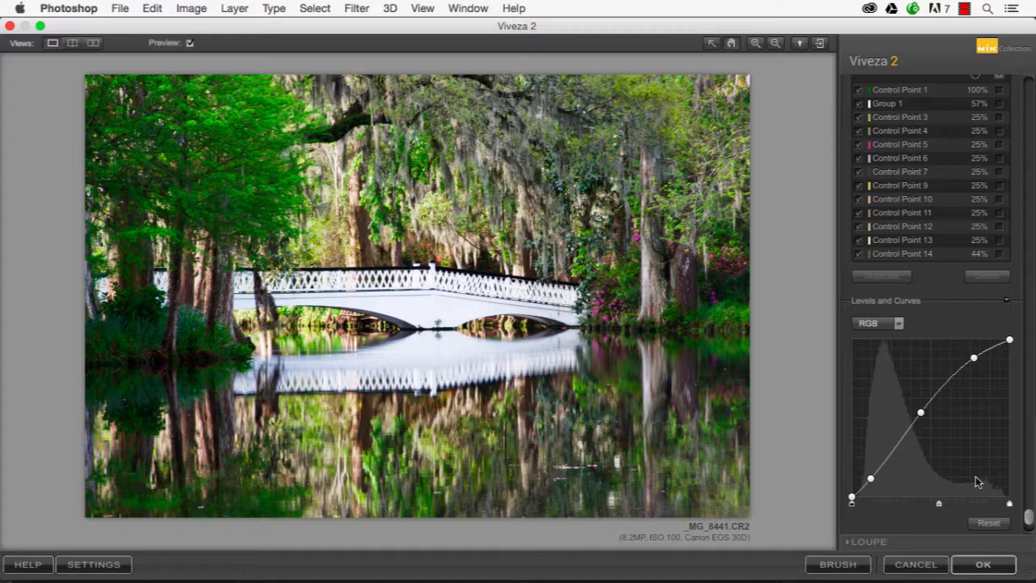
pyautogui.click(988, 524)
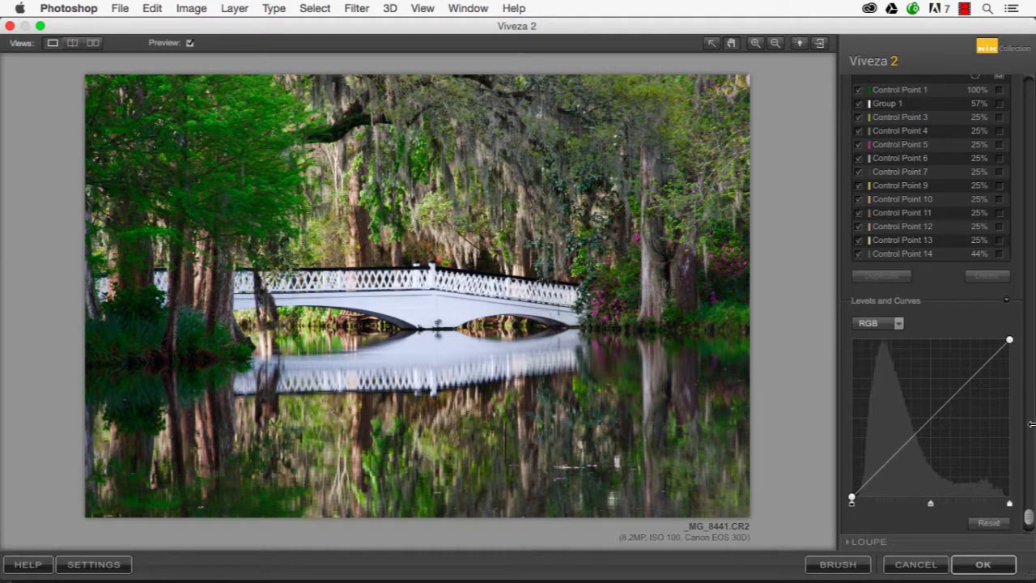
# Open the Loupe, lock its magnified before/after comparison on the bridge, and unlock it to inspect other areas
pyautogui.moveTo(1028, 514); pyautogui.dragTo(1030, 528)
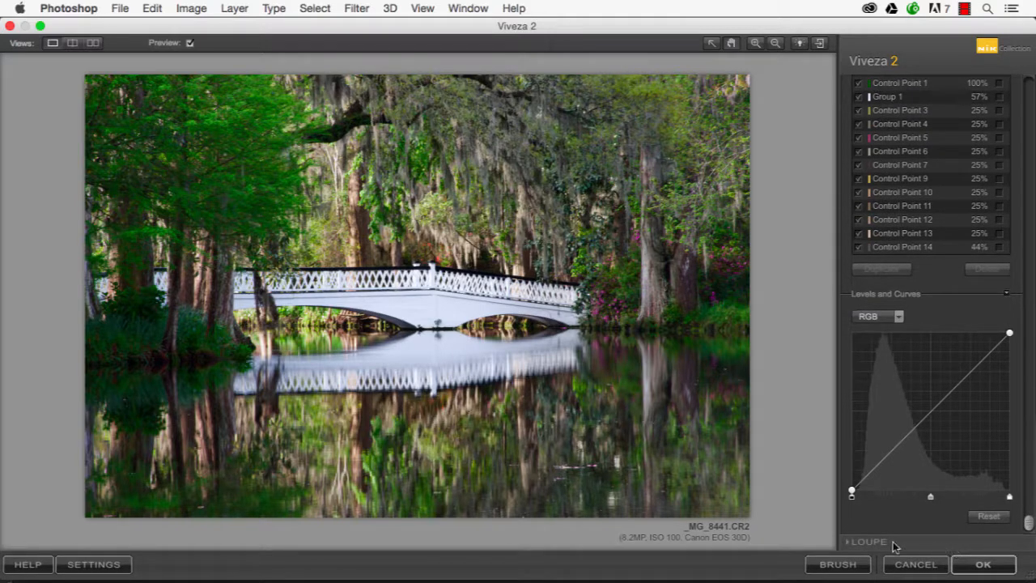
pyautogui.click(859, 544)
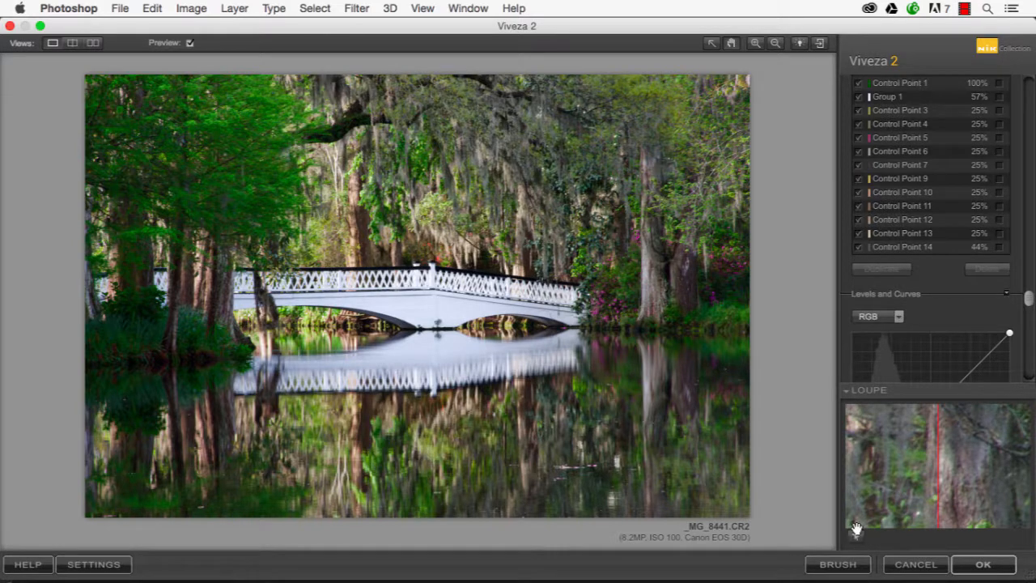
pyautogui.click(856, 537)
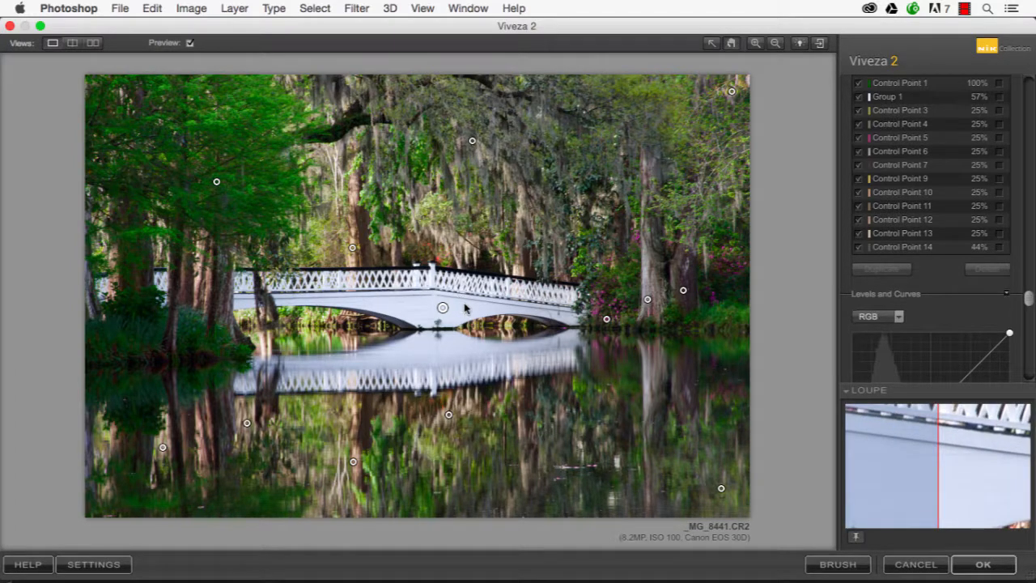
pyautogui.click(854, 537)
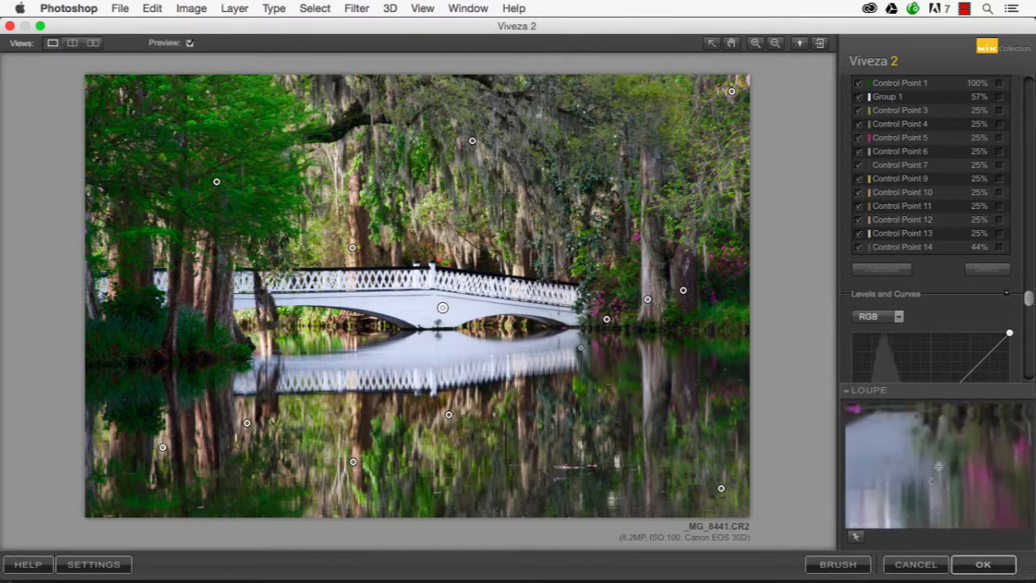
# Try placing a control point at the lower edge of the bridge's reflection, delete it, and lock and collapse the Loupe
pyautogui.press('super+shift+a')
pyautogui.click(555, 381)
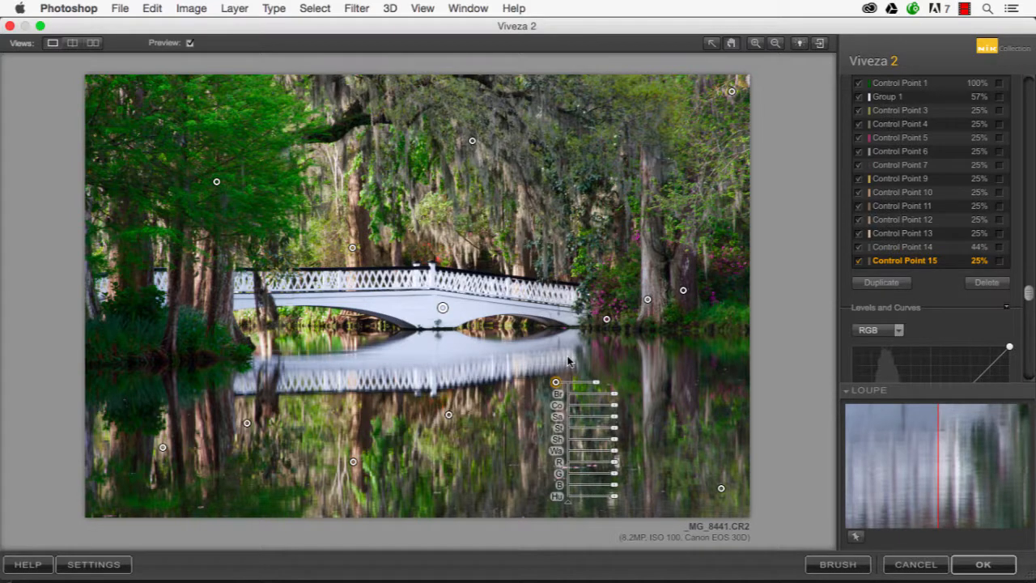
pyautogui.press('Delete')
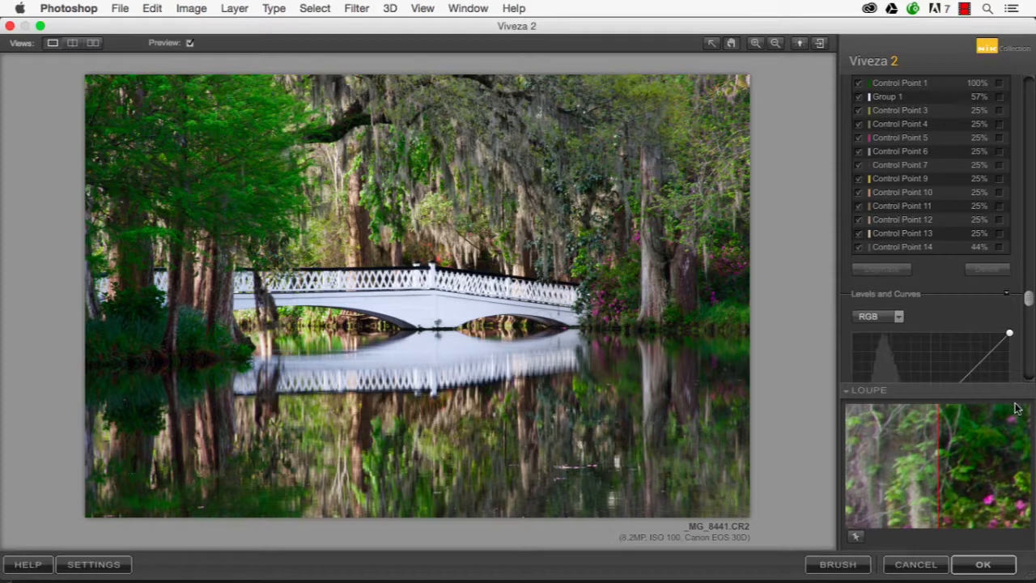
pyautogui.click(855, 537)
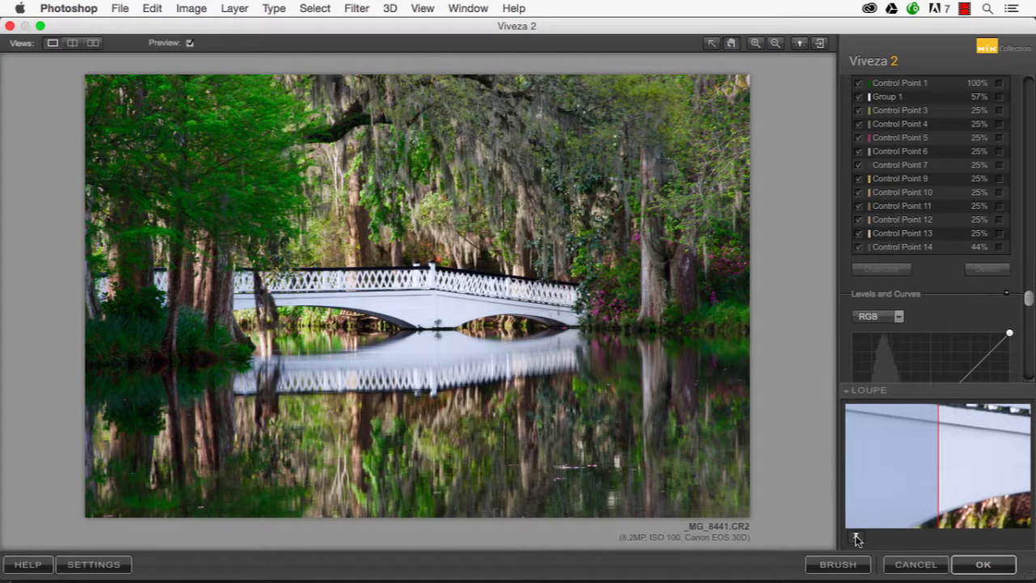
pyautogui.click(849, 389)
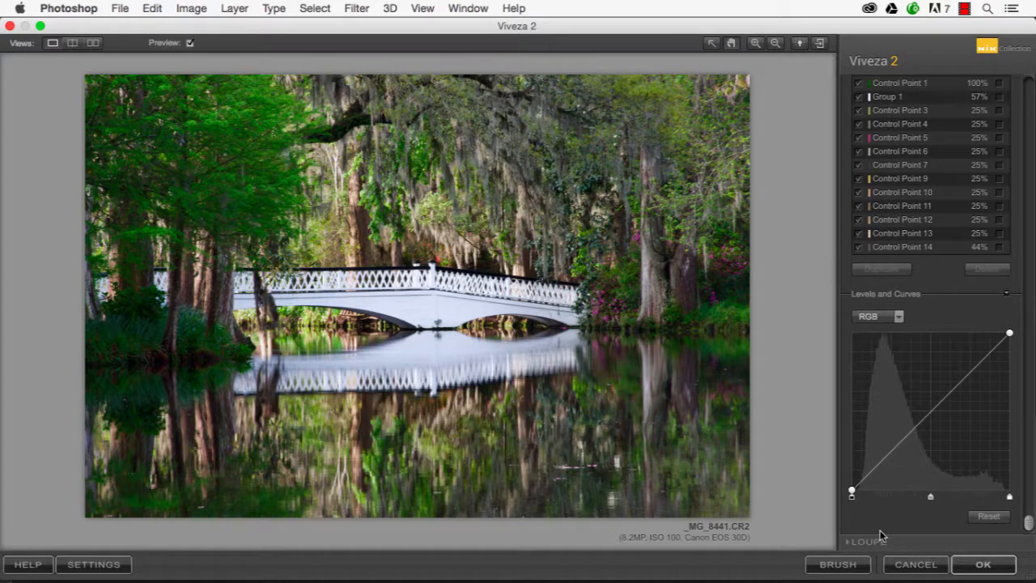
# Send the enhancement to Photoshop for selective brushing and fill its mask to apply the effect to the entire image
pyautogui.click(839, 566)
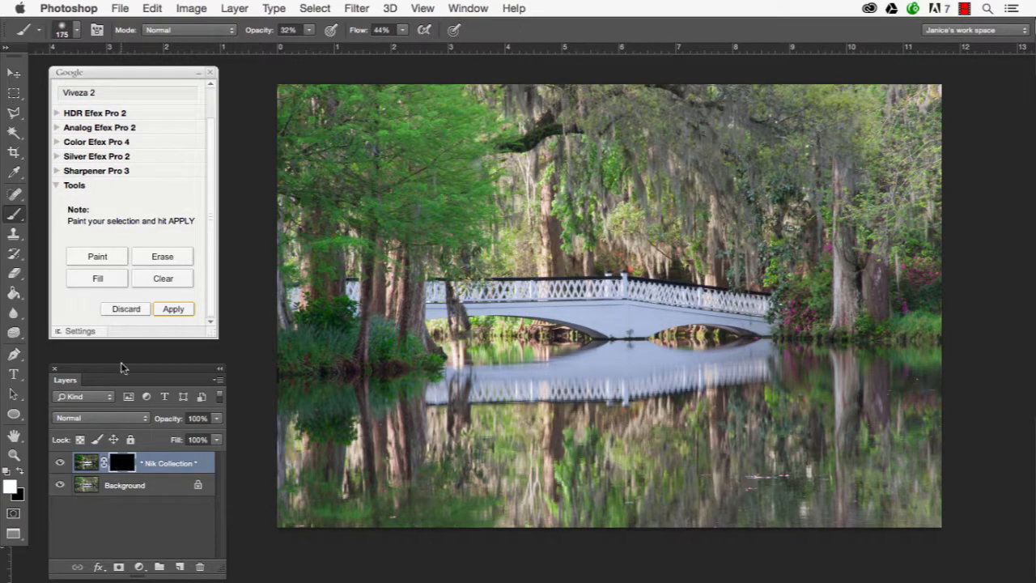
pyautogui.click(97, 280)
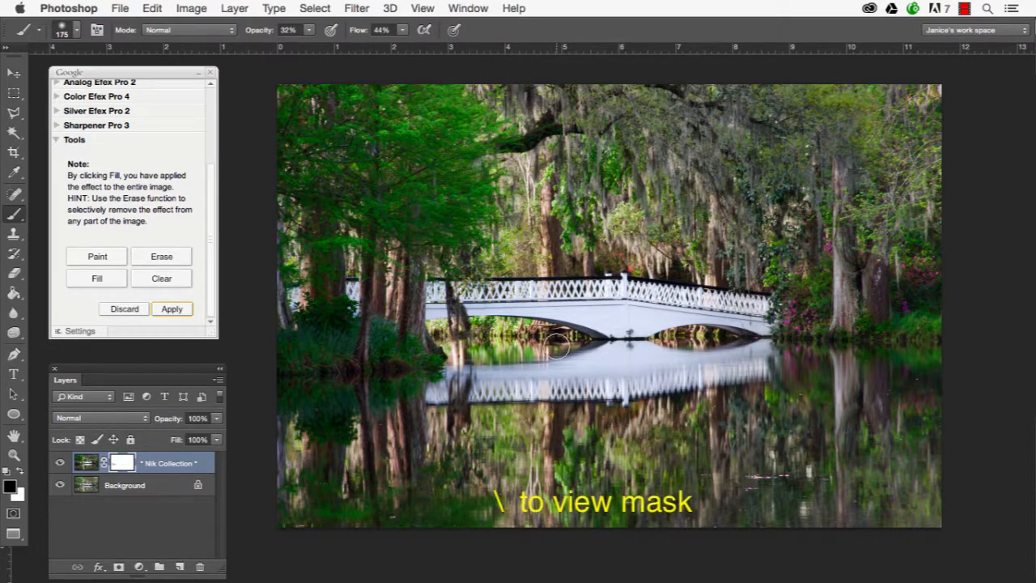
# Inspect the layer mask with its red overlay, hide the overlay while swapping the brush colors, and apply the masked Viveza effect
pyautogui.press('\\')
pyautogui.press('x')
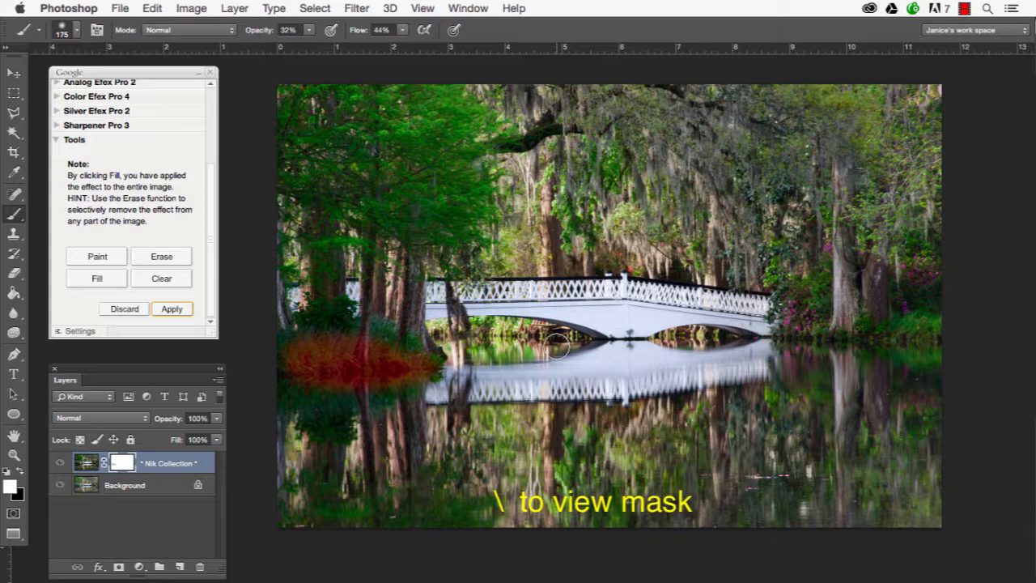
pyautogui.press('\\')
pyautogui.press('x')
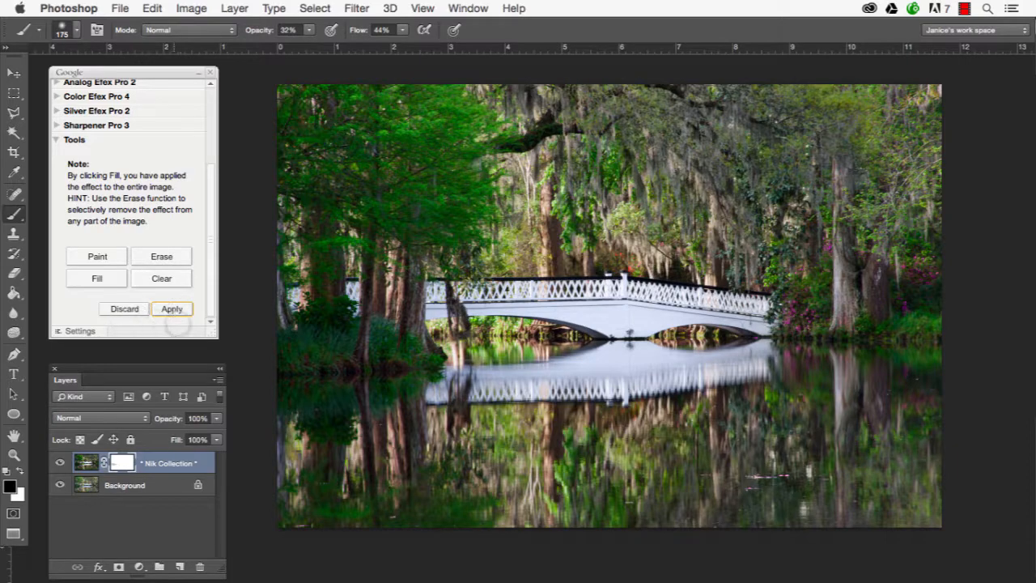
pyautogui.click(172, 308)
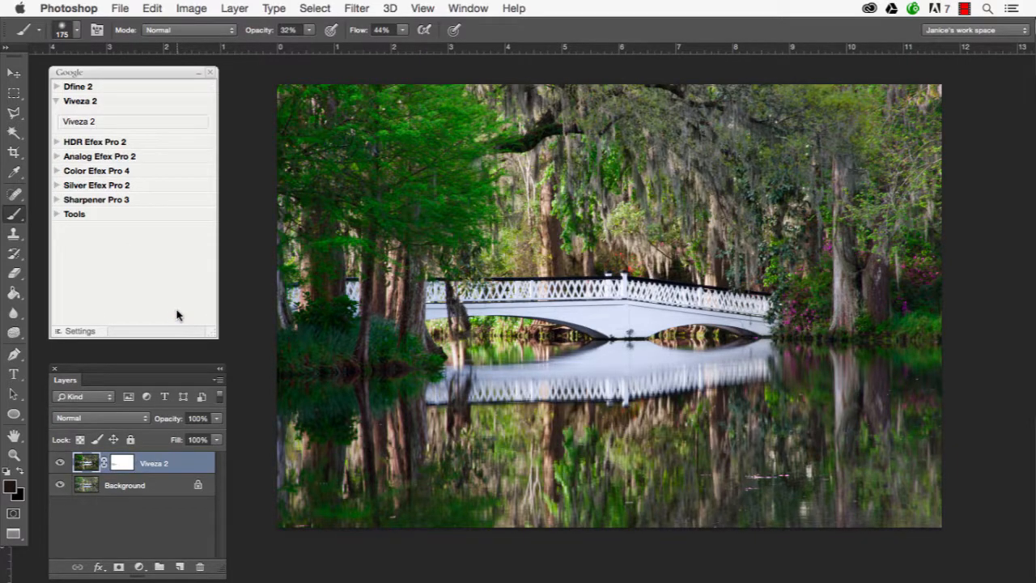